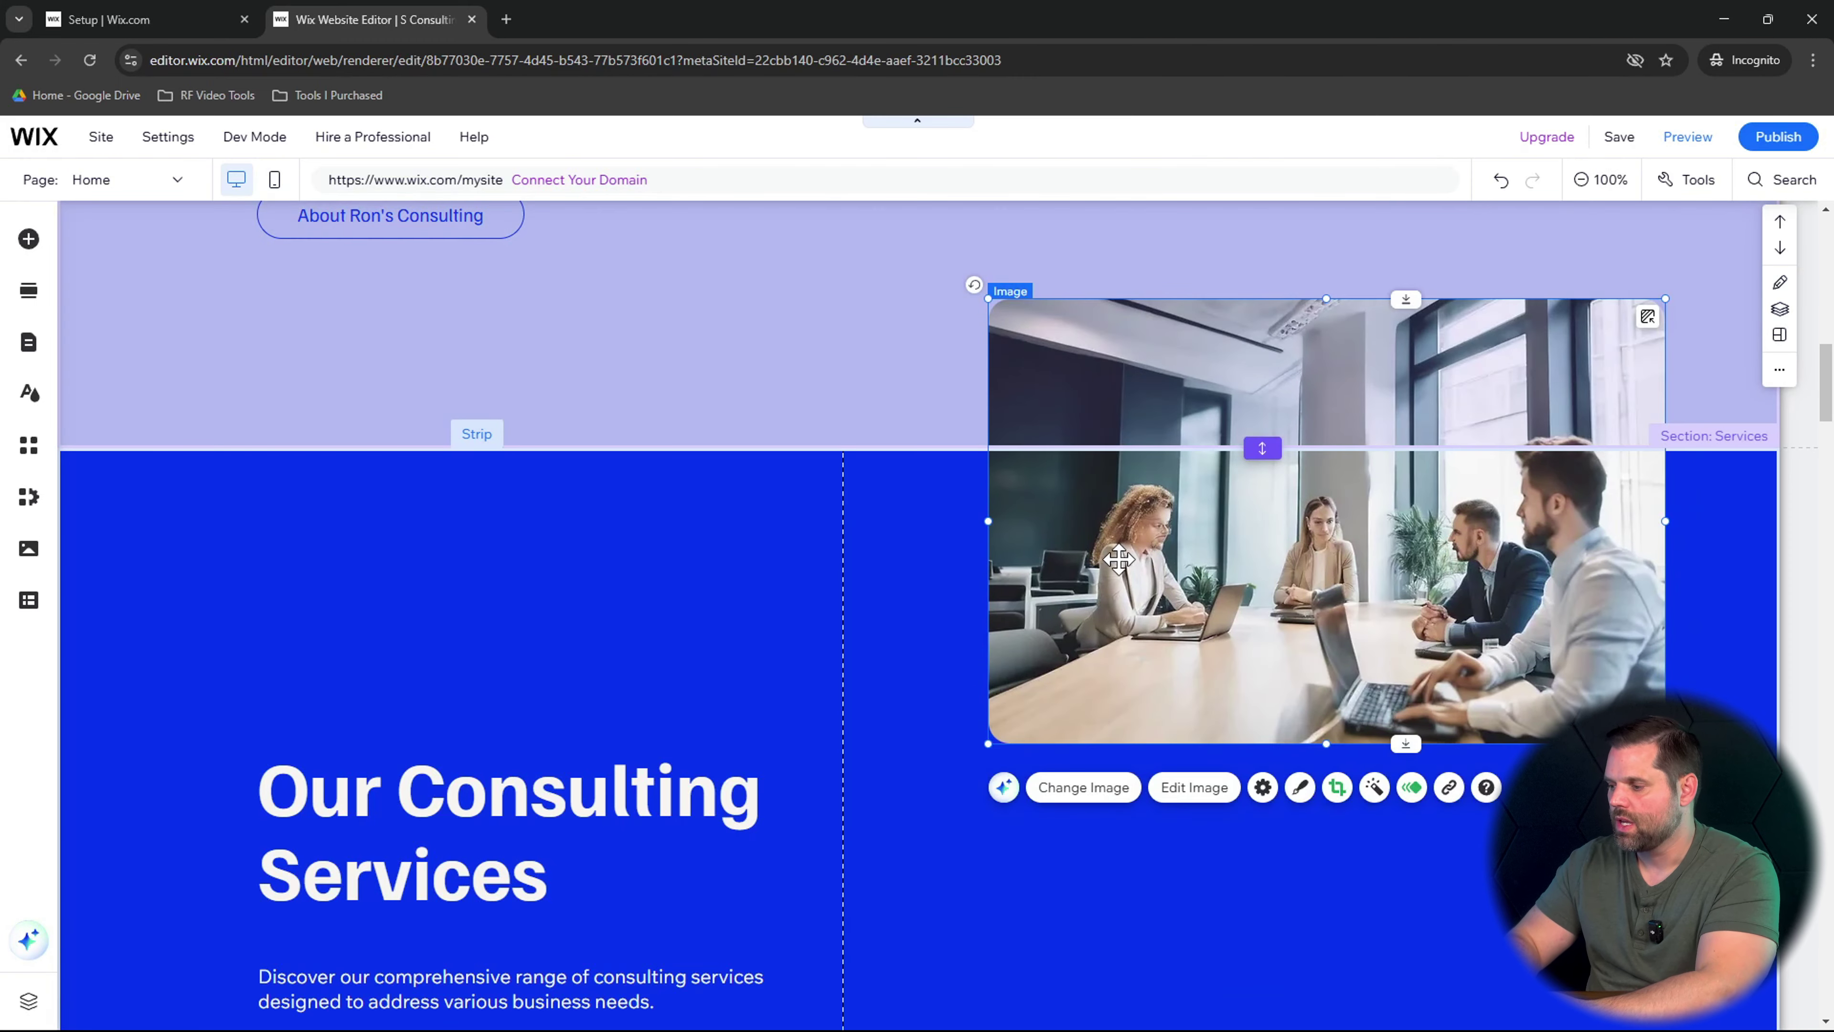
# - Review the home page from the welcome header through the Our Journey and Our Consulting Services sections
pyautogui.scroll(-5, 1119, 557)
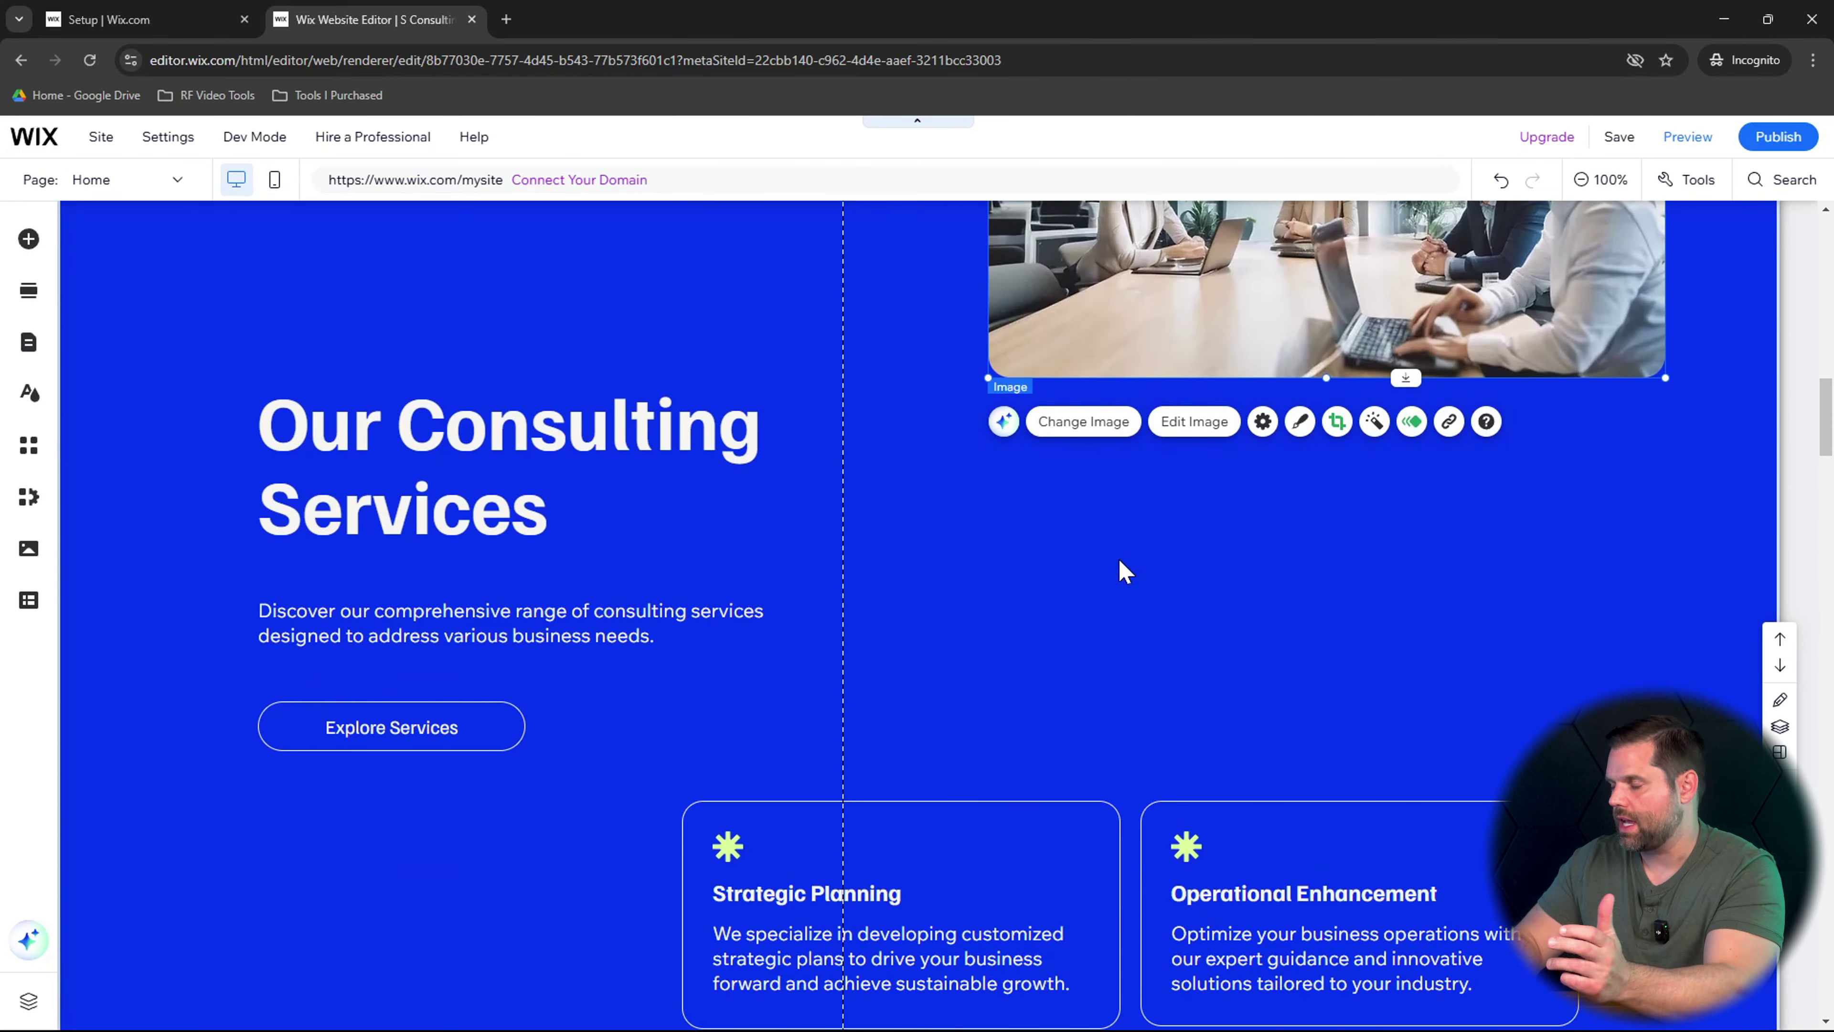
pyautogui.scroll(-1, 1124, 571)
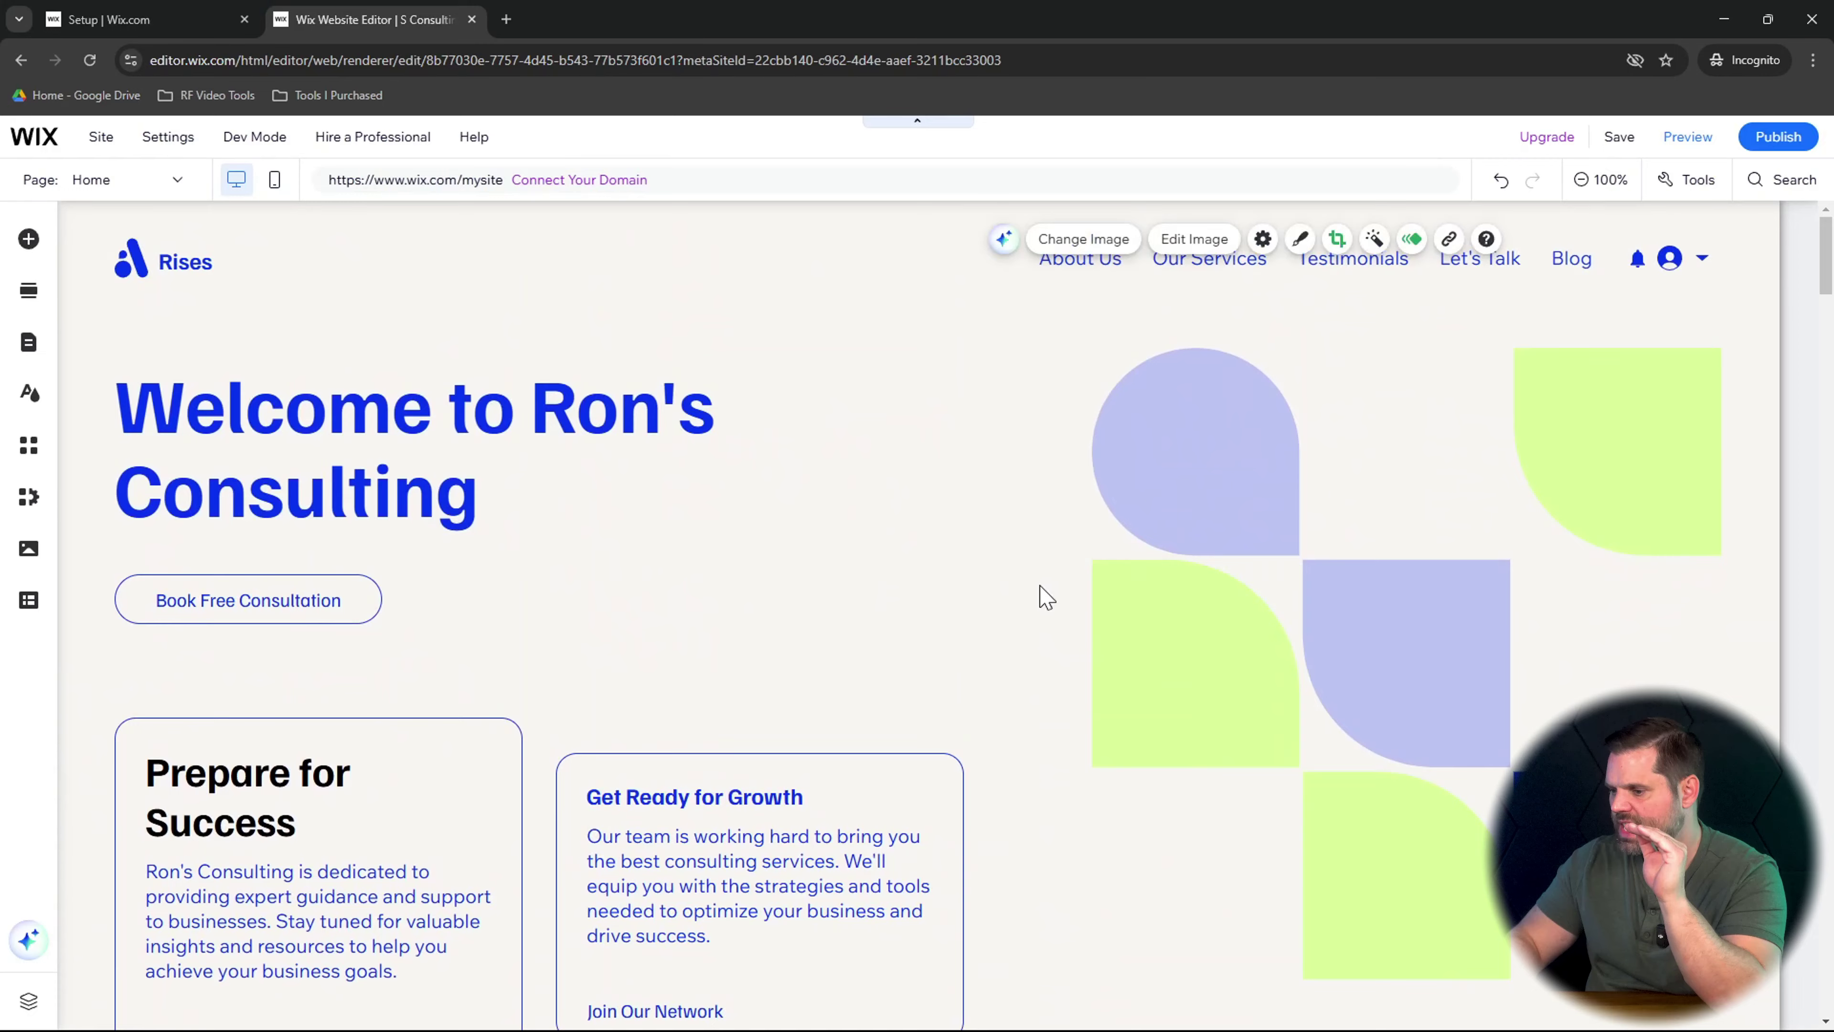
pyautogui.scroll(-6, 1040, 598)
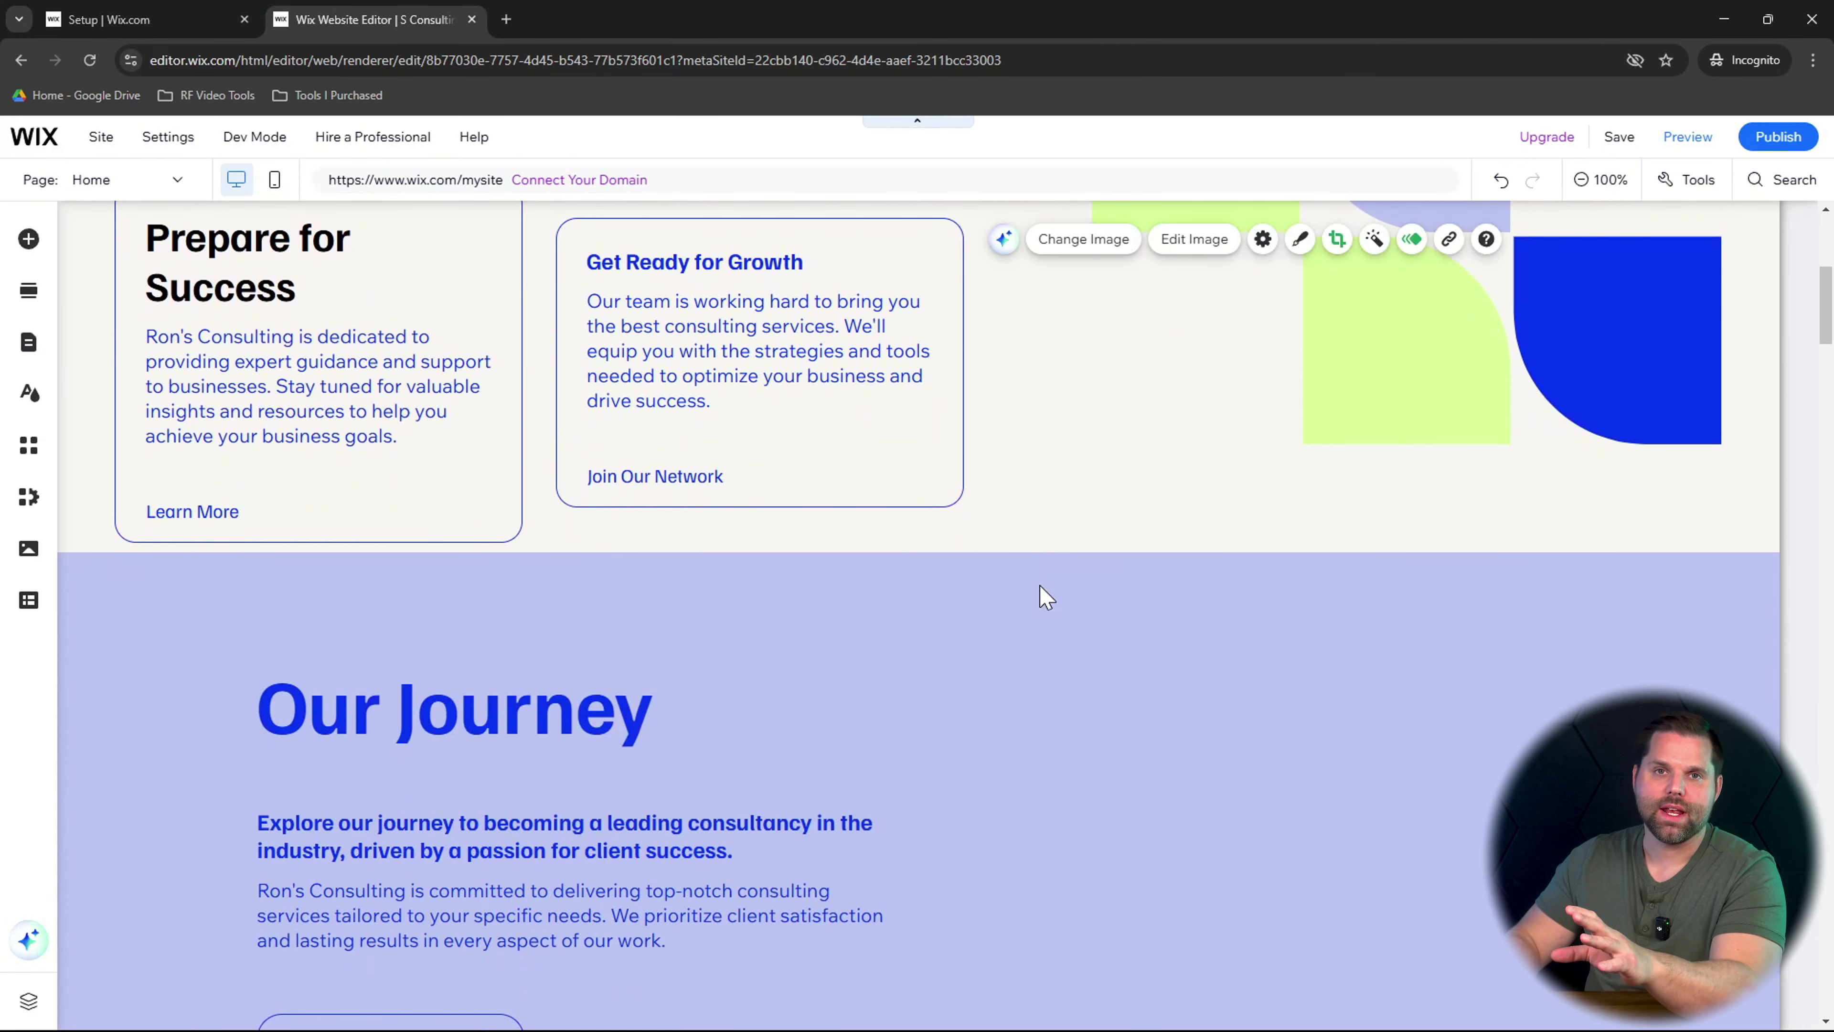
pyautogui.scroll(-12, 1045, 598)
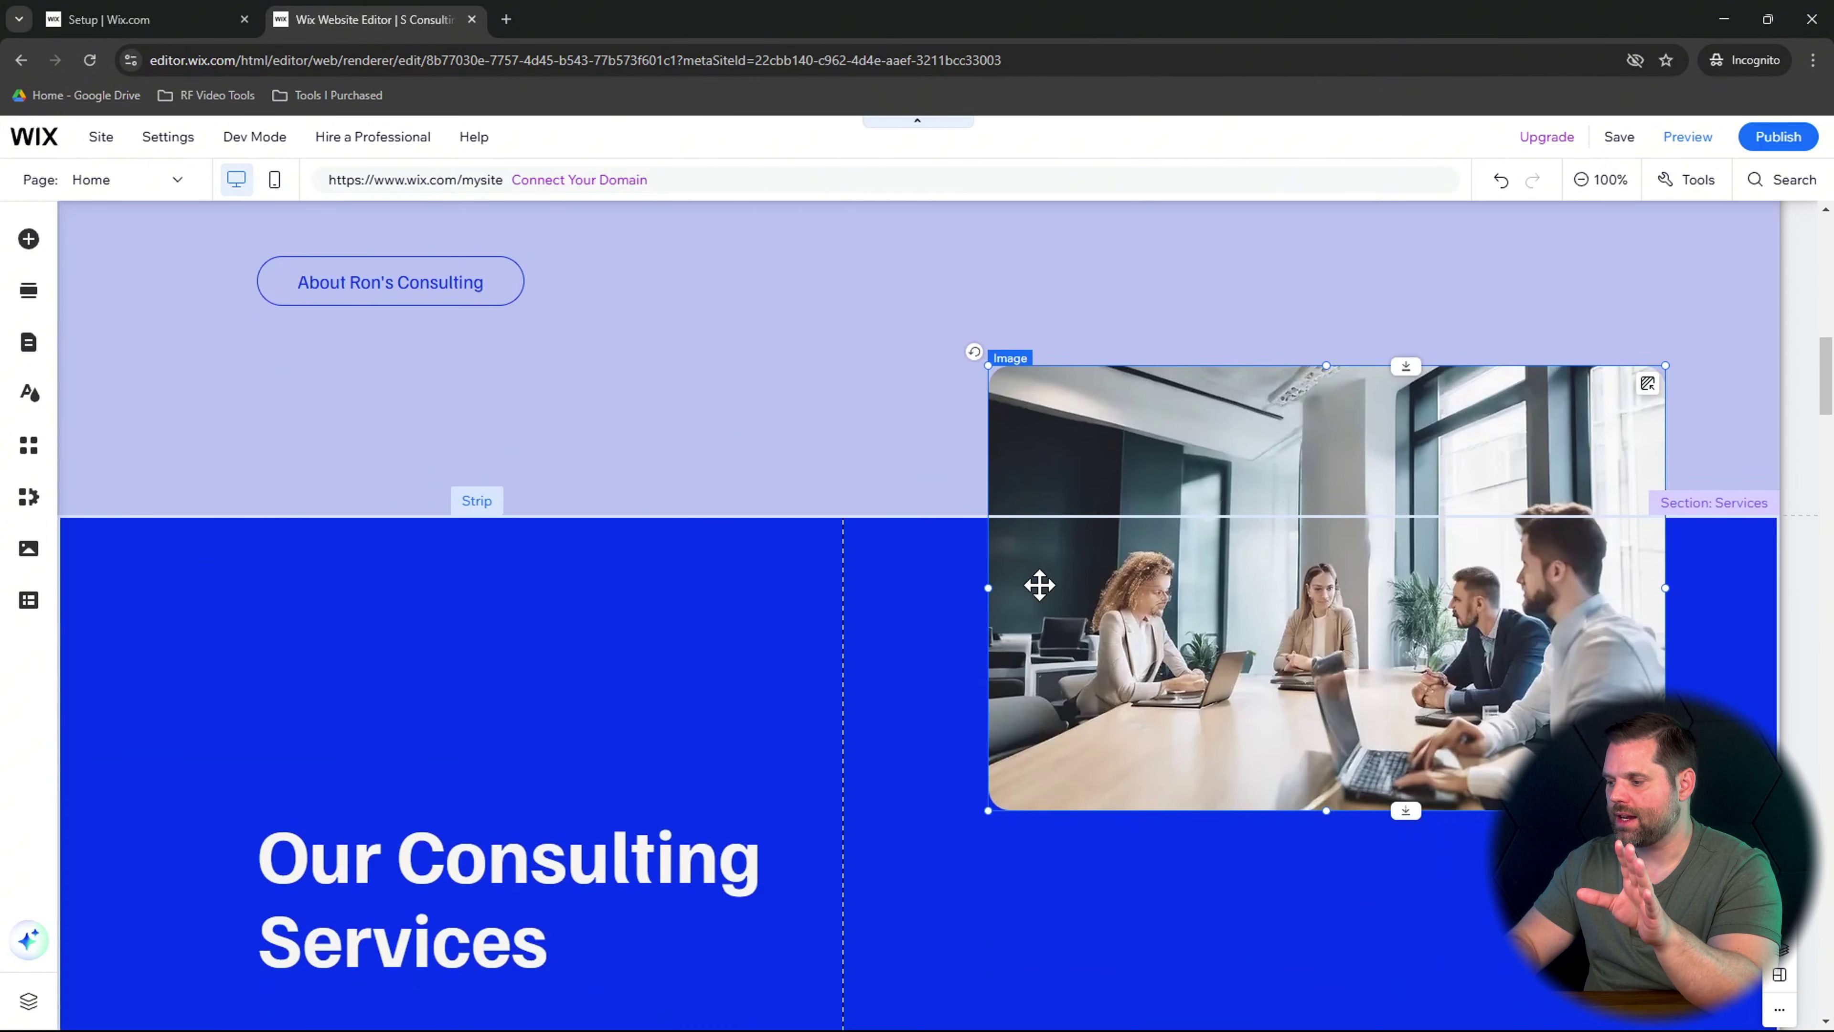
pyautogui.scroll(-3, 1045, 598)
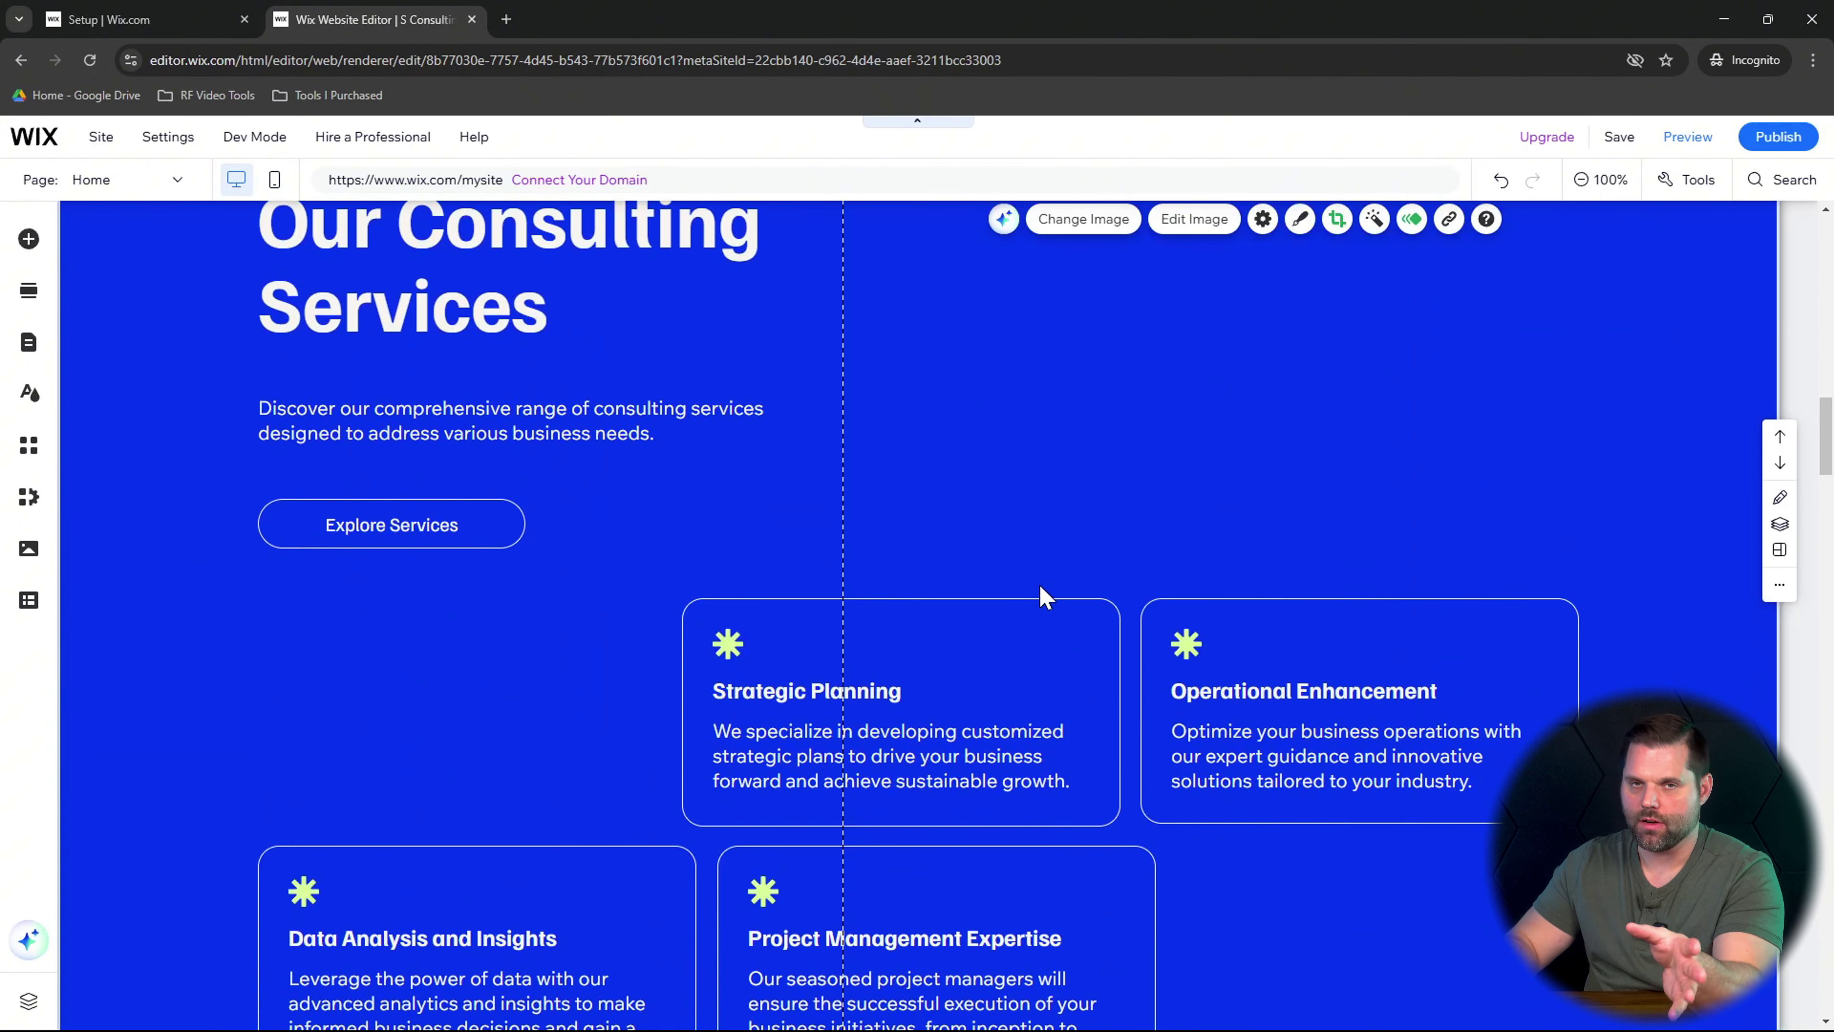
pyautogui.scroll(-3, 1045, 596)
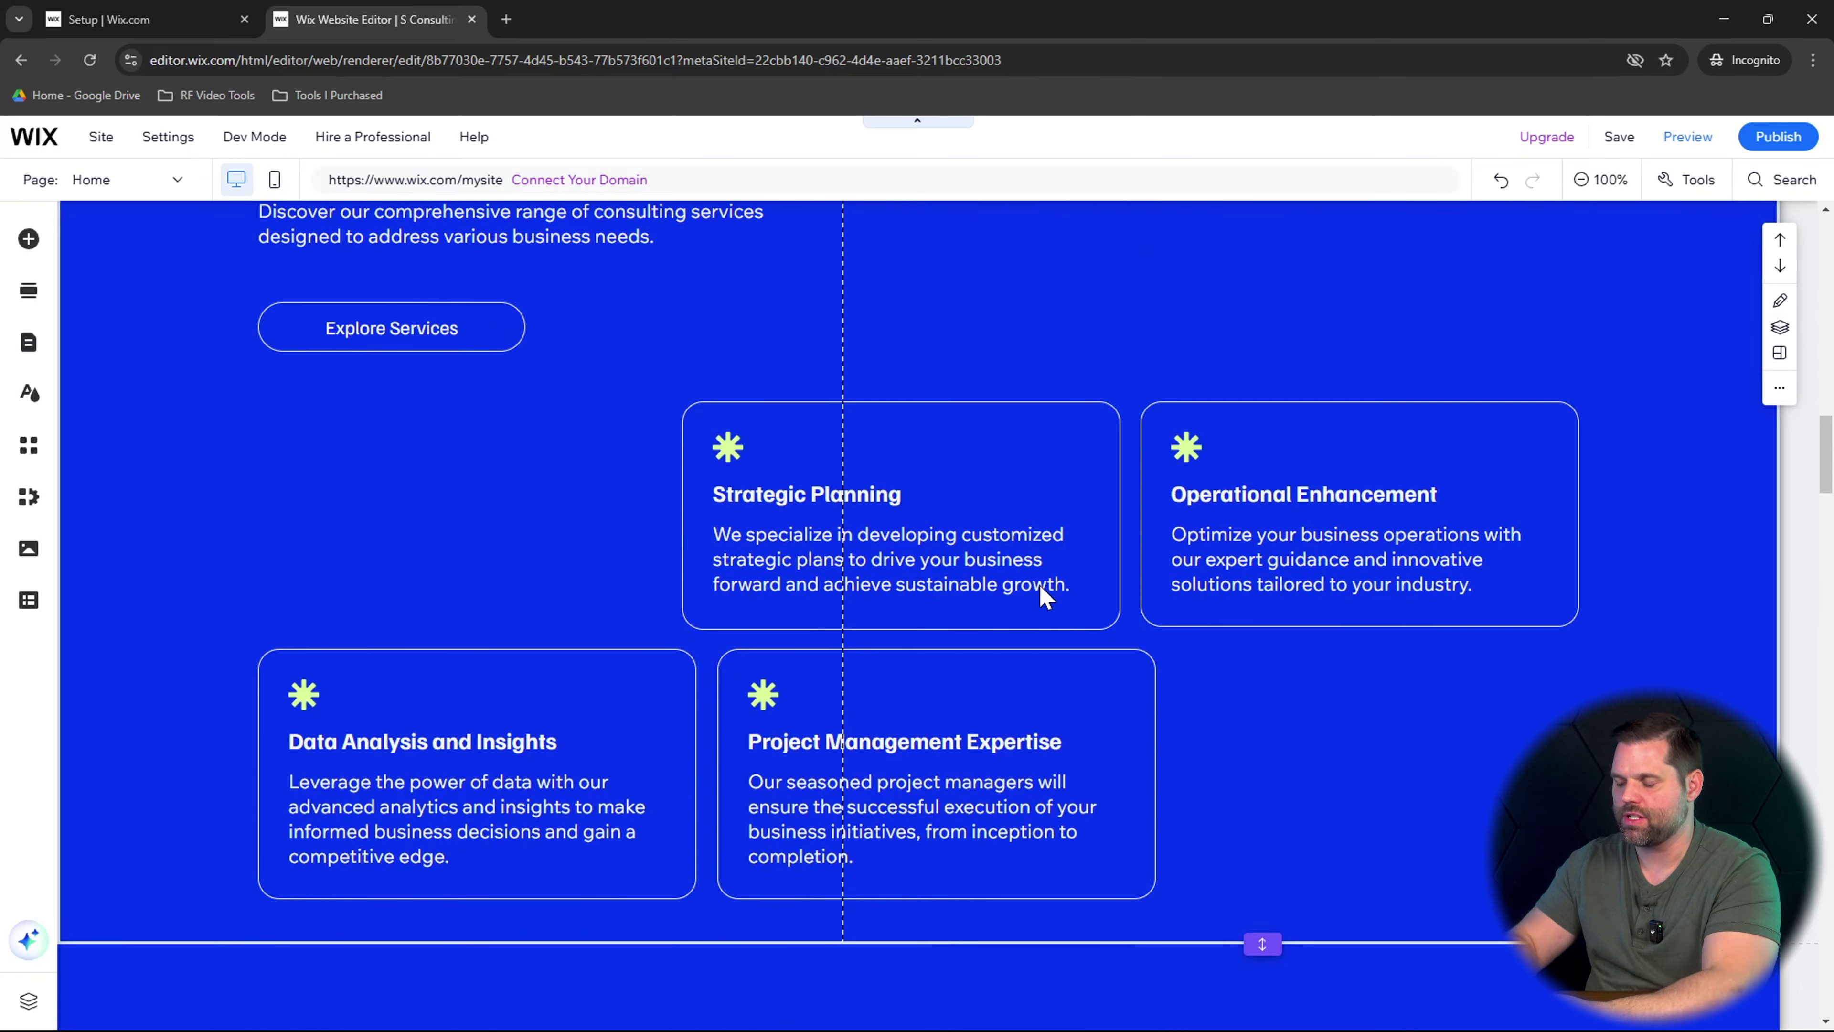
pyautogui.scroll(3, 1041, 585)
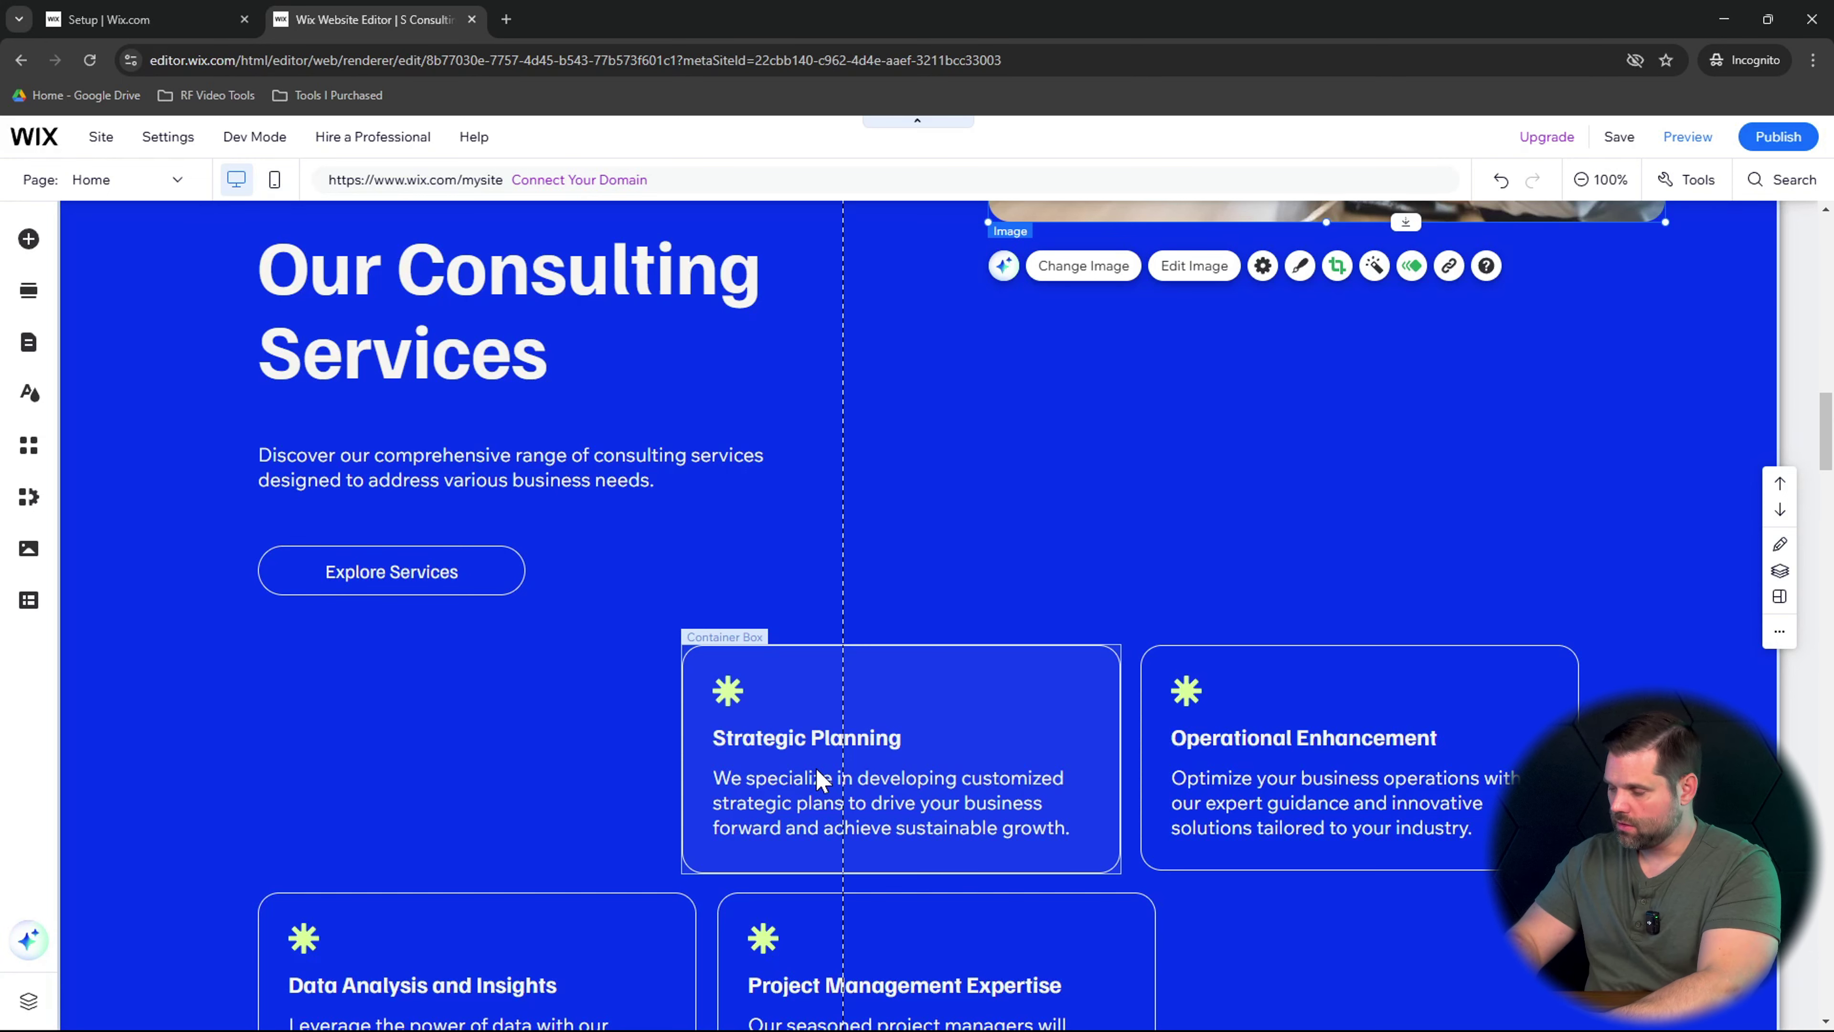
pyautogui.scroll(-15, 818, 780)
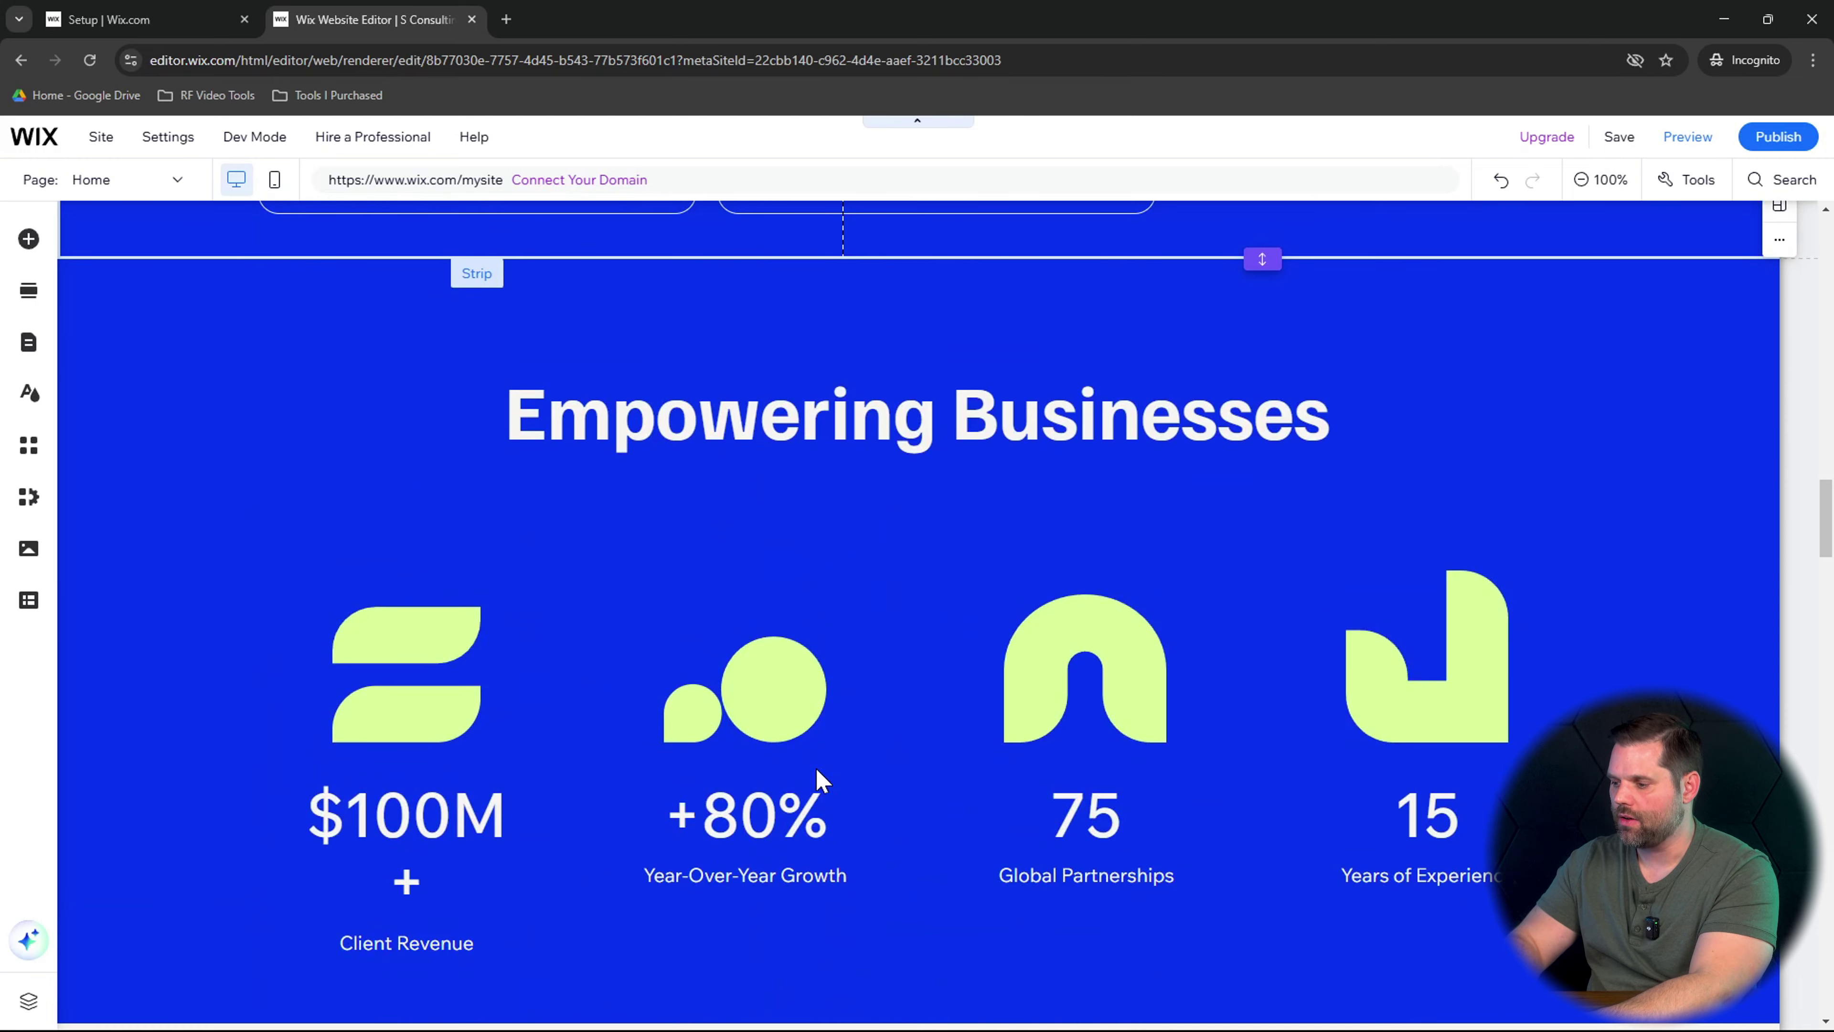
# - Change the Client Revenue figure in the Empowering Businesses section to $50M+
pyautogui.scroll(-1, 818, 780)
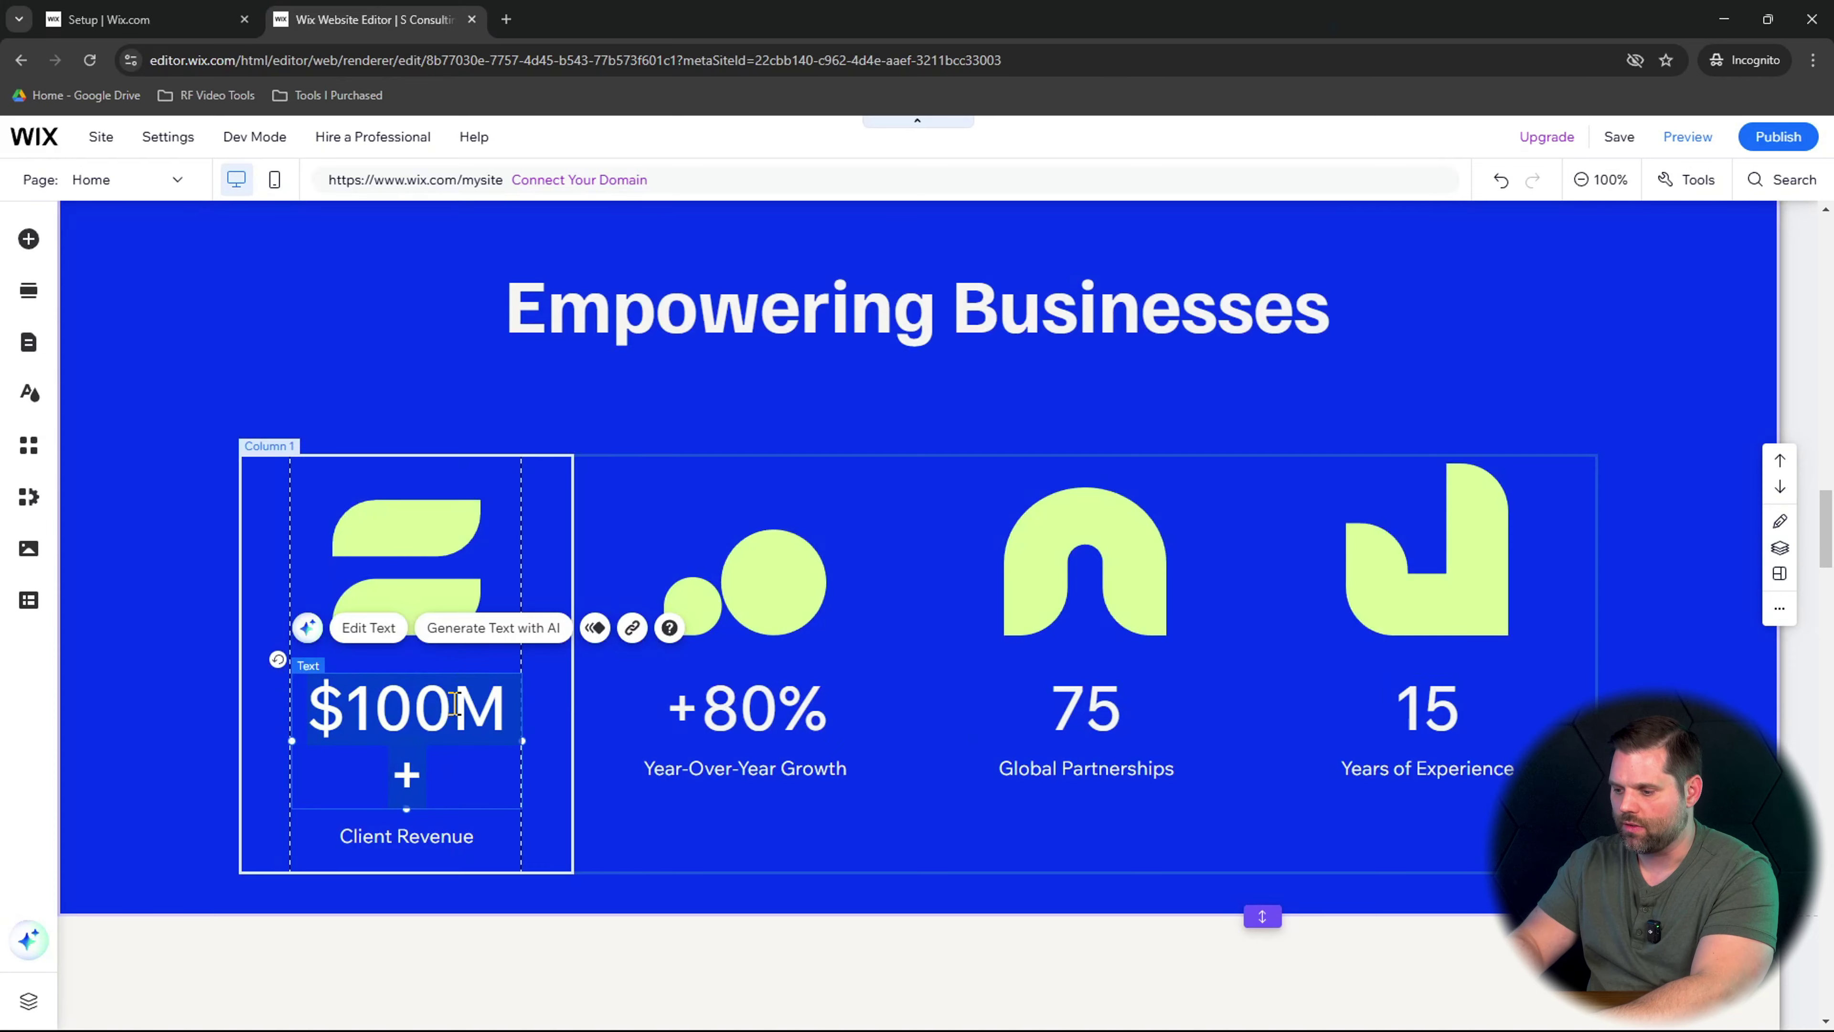
pyautogui.click(368, 628)
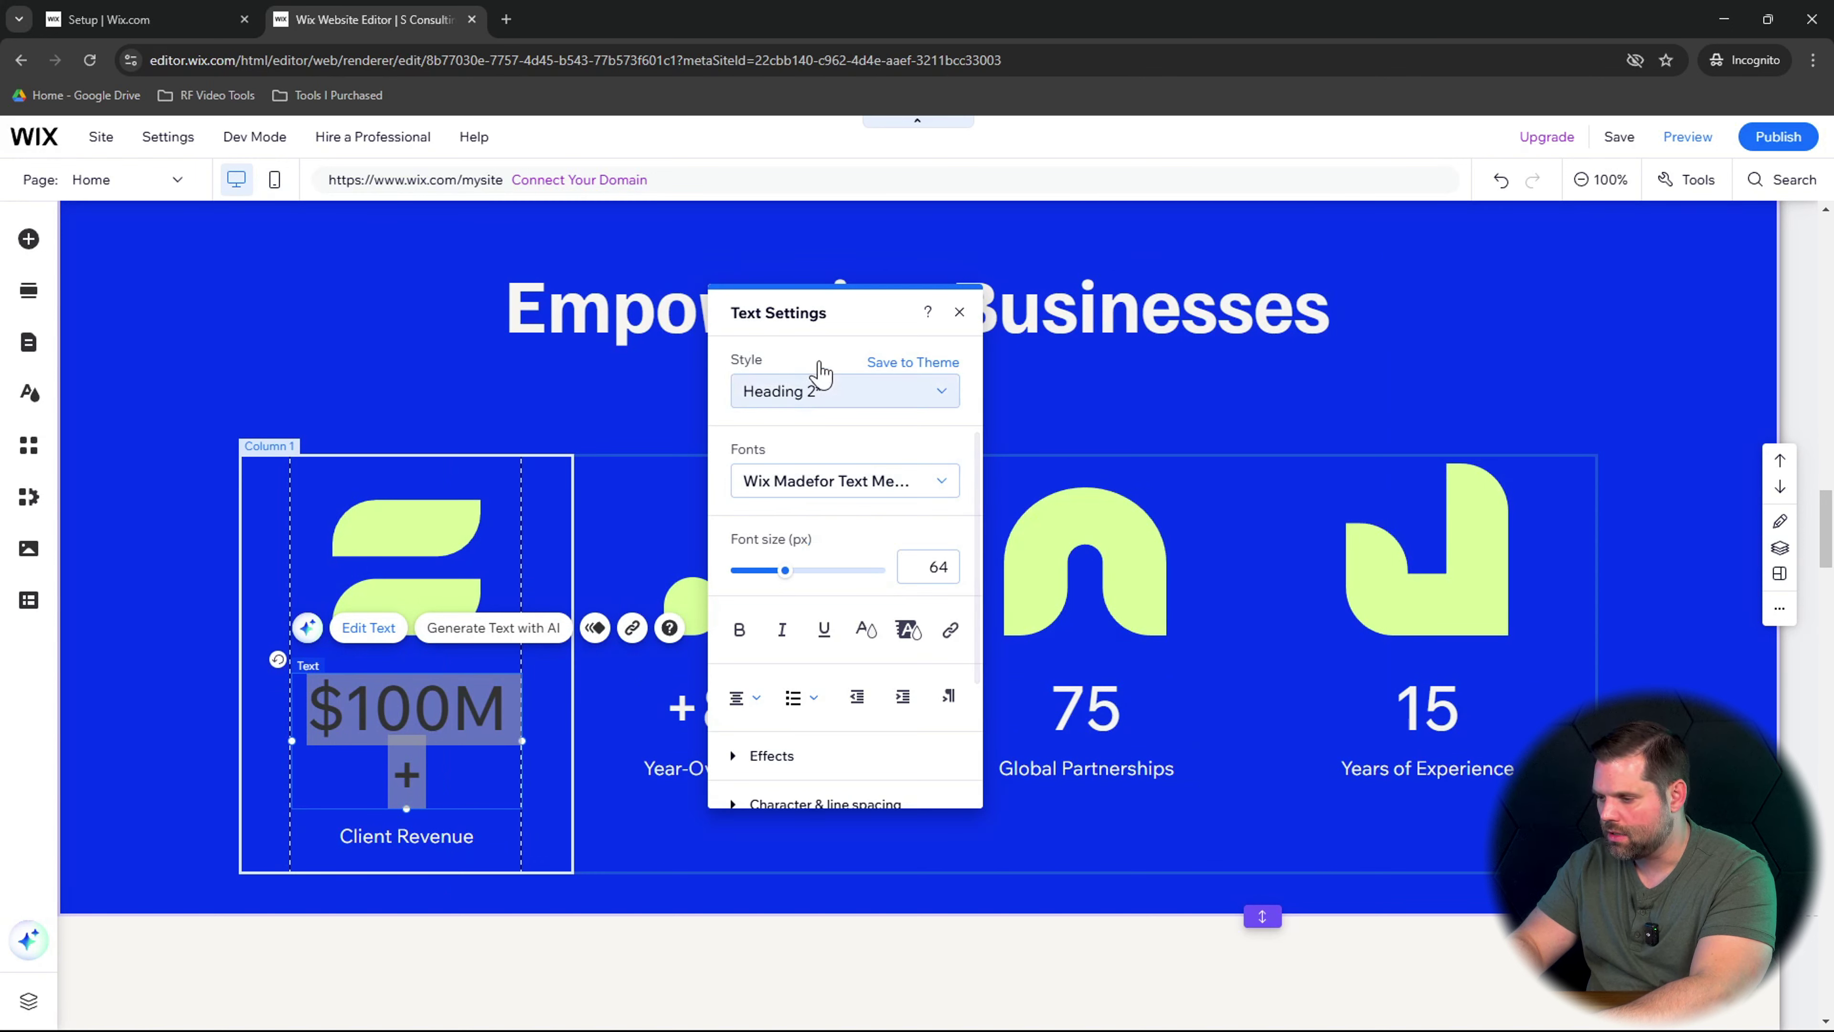
pyautogui.click(434, 715)
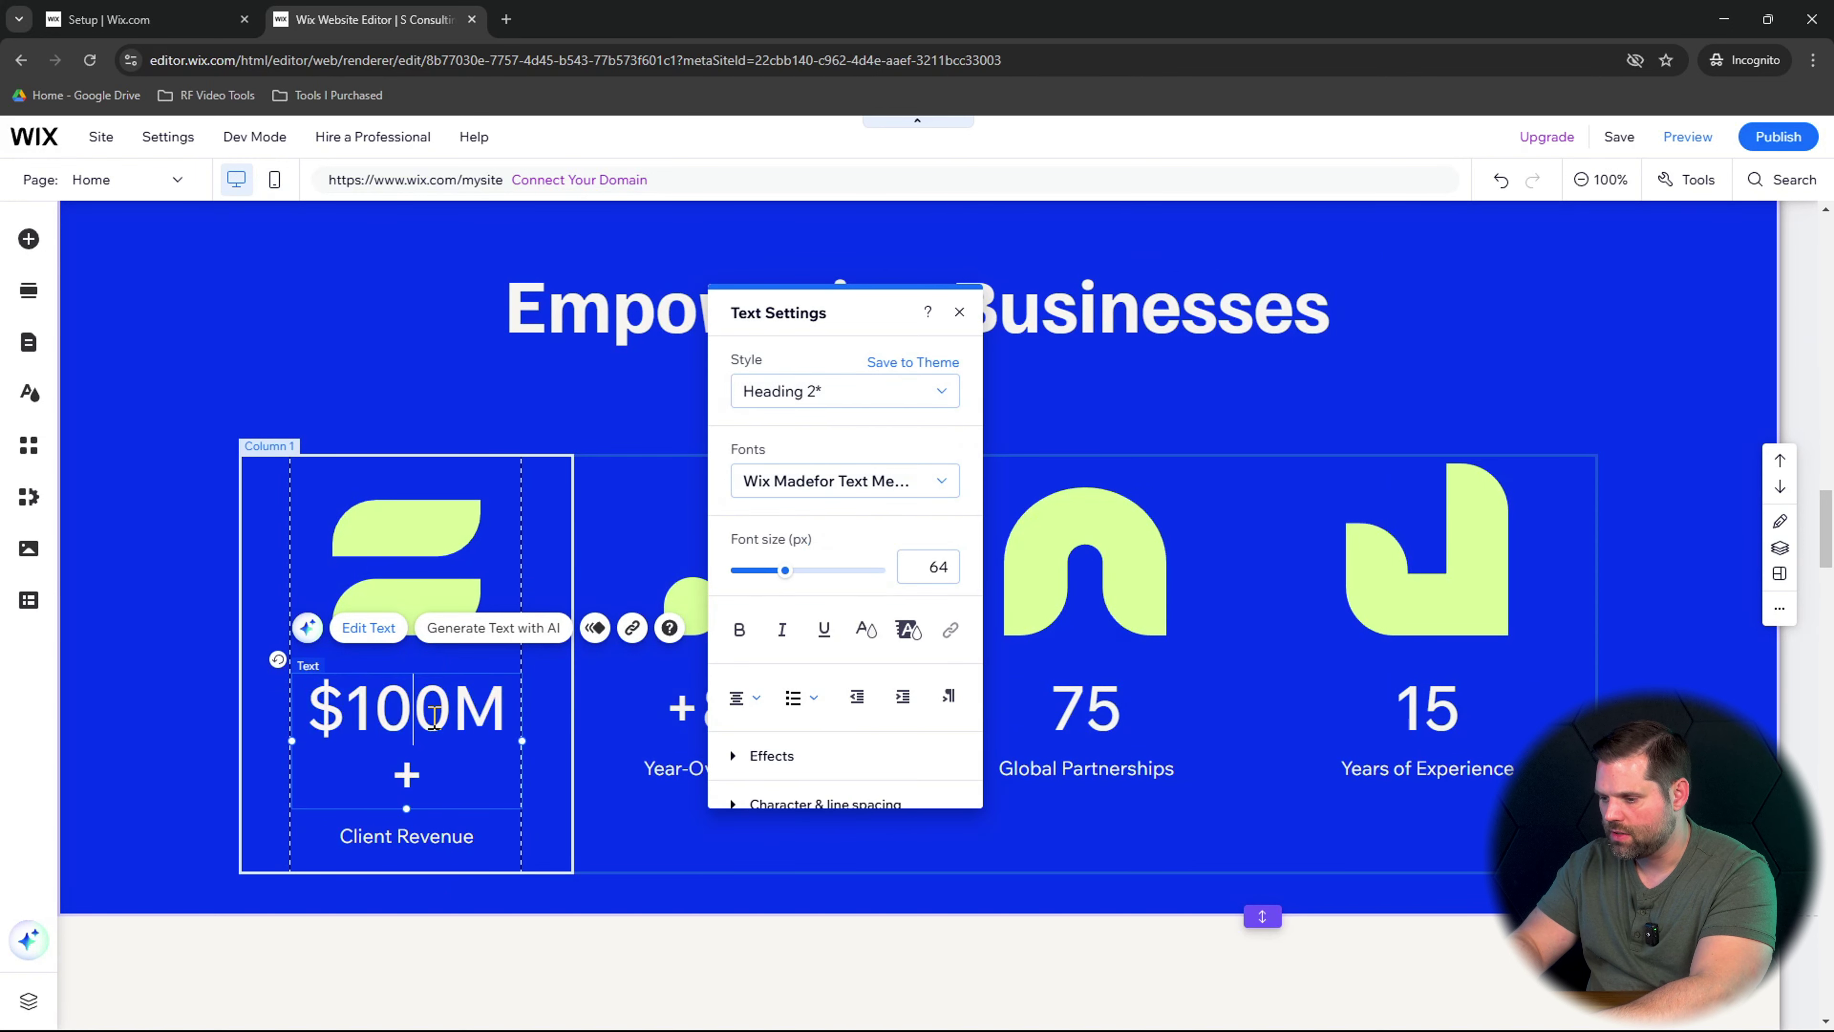
pyautogui.moveTo(454, 715); pyautogui.dragTo(374, 706)
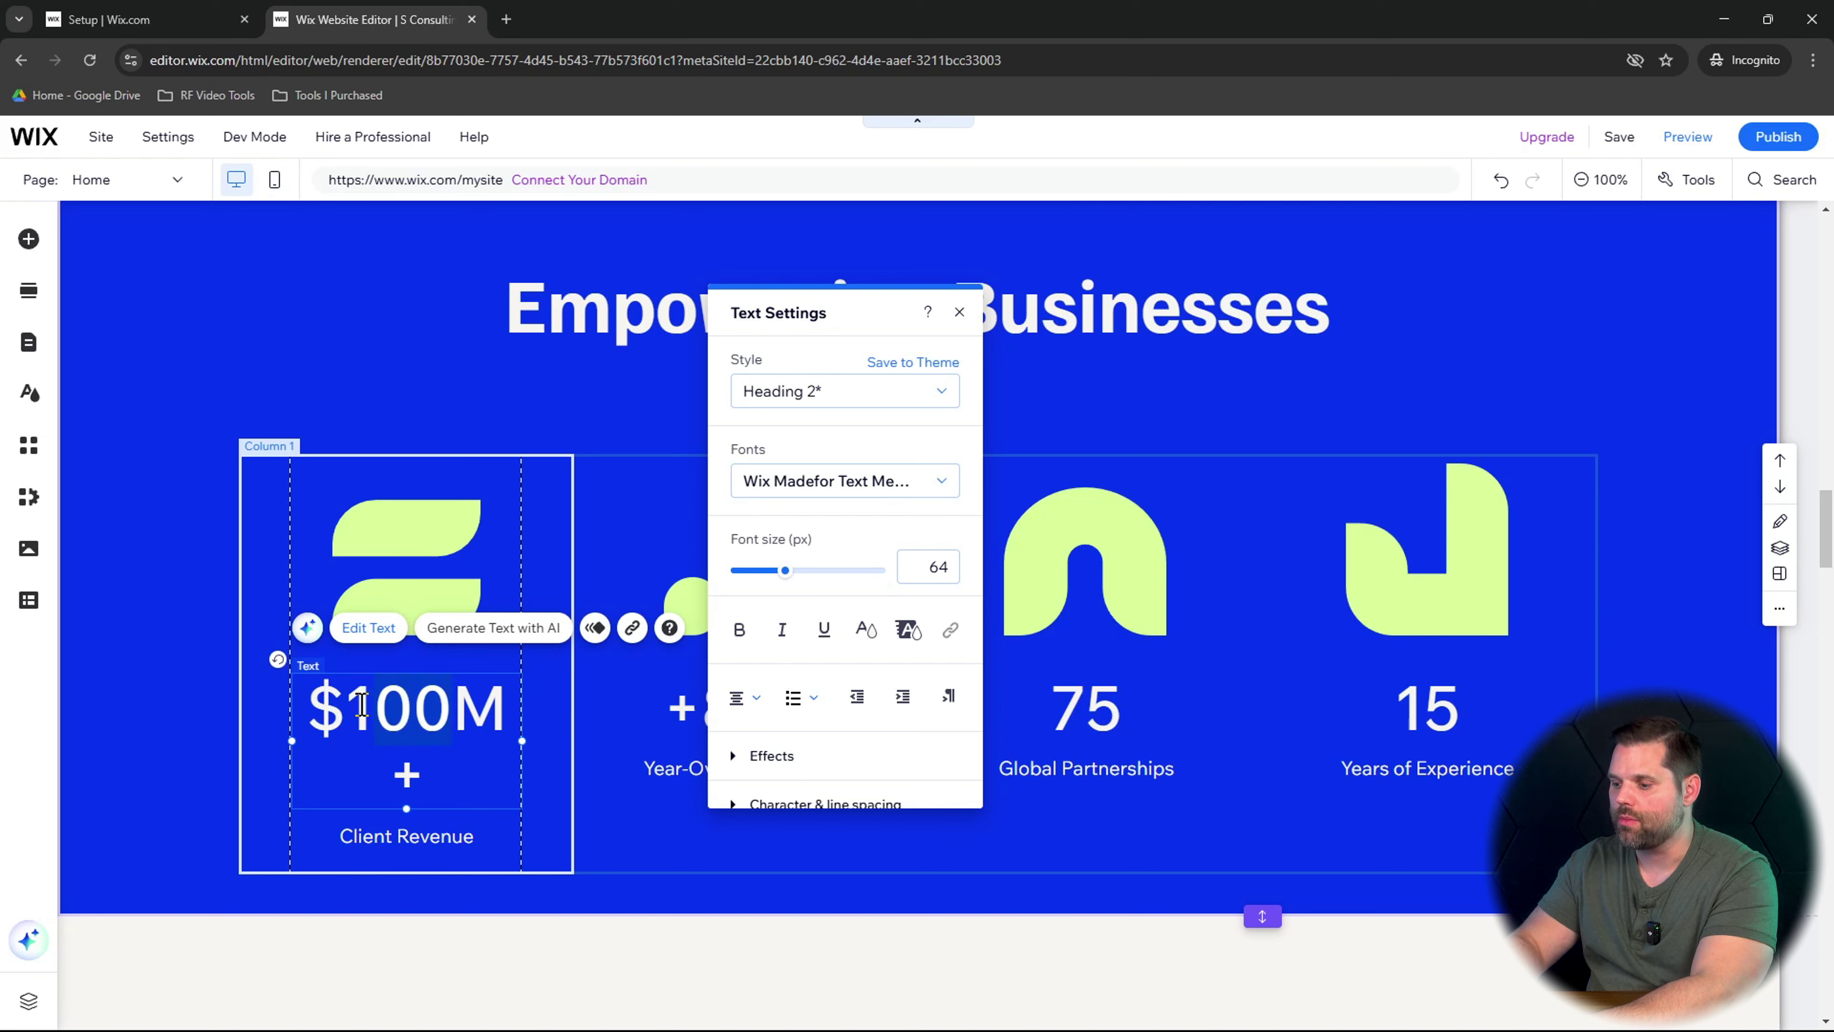
pyautogui.hotkey('ctrl', 'z')
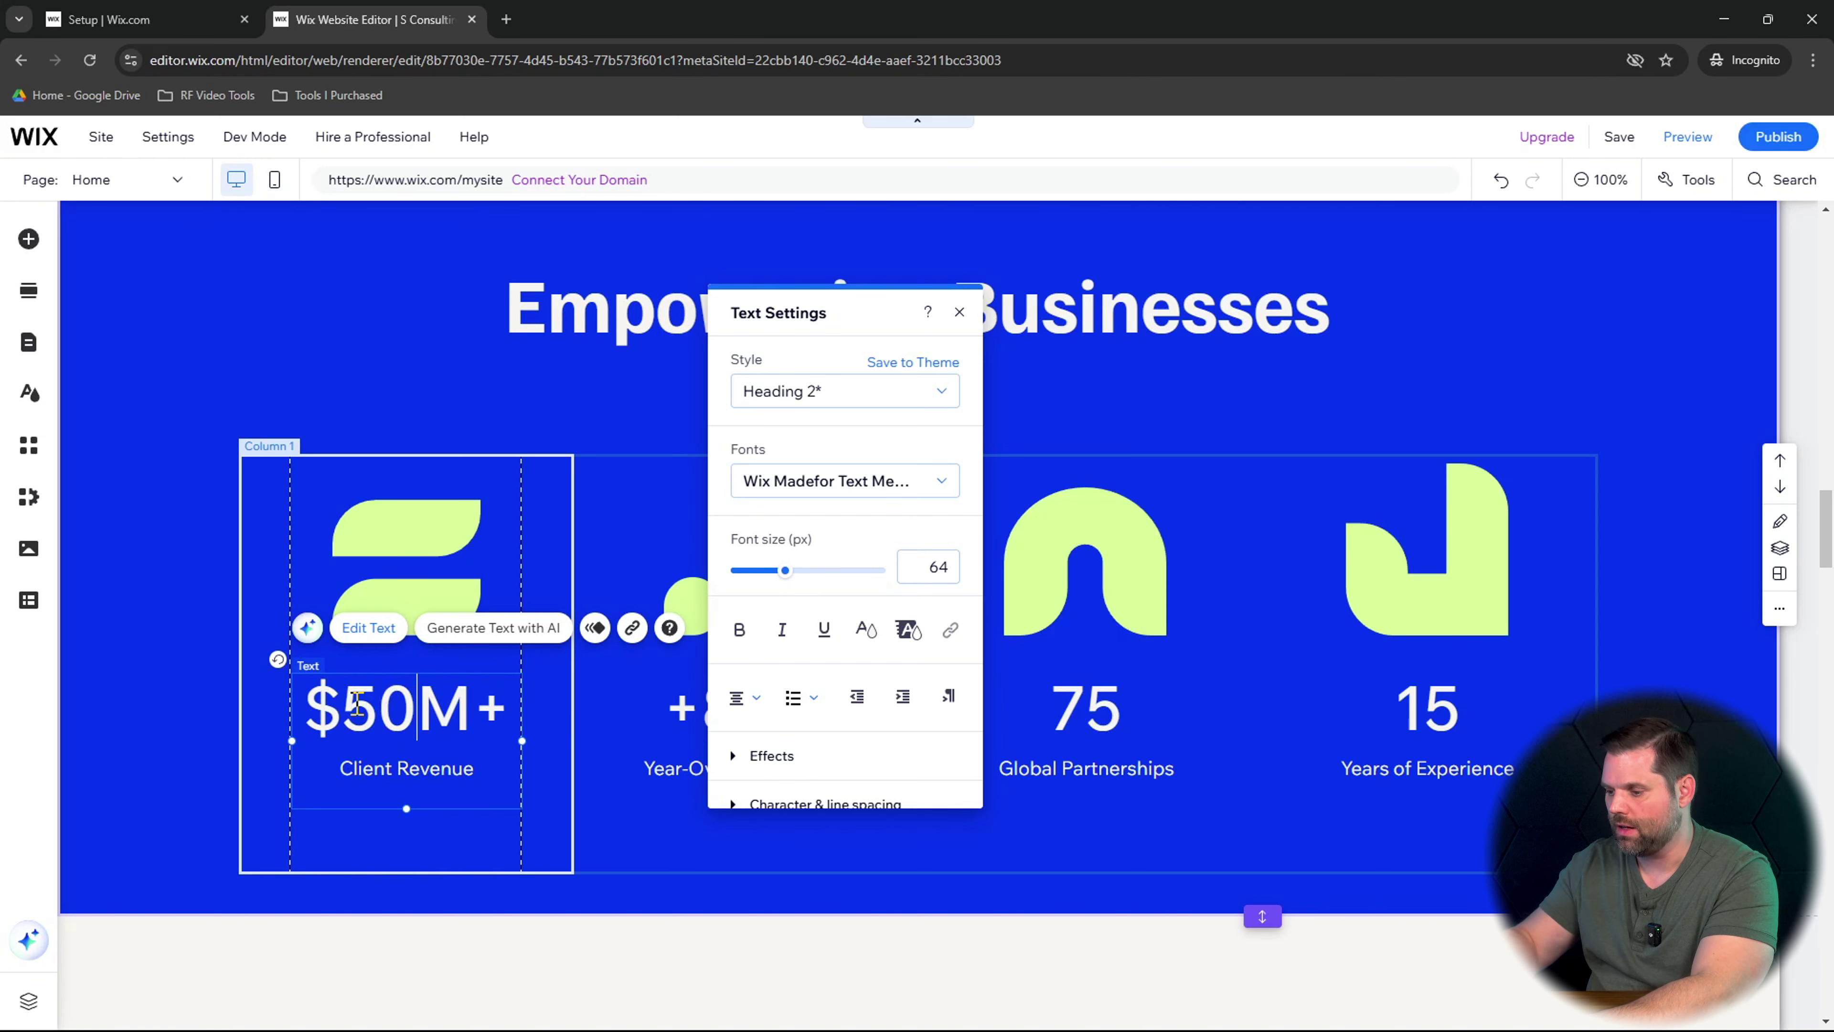
pyautogui.click(718, 846)
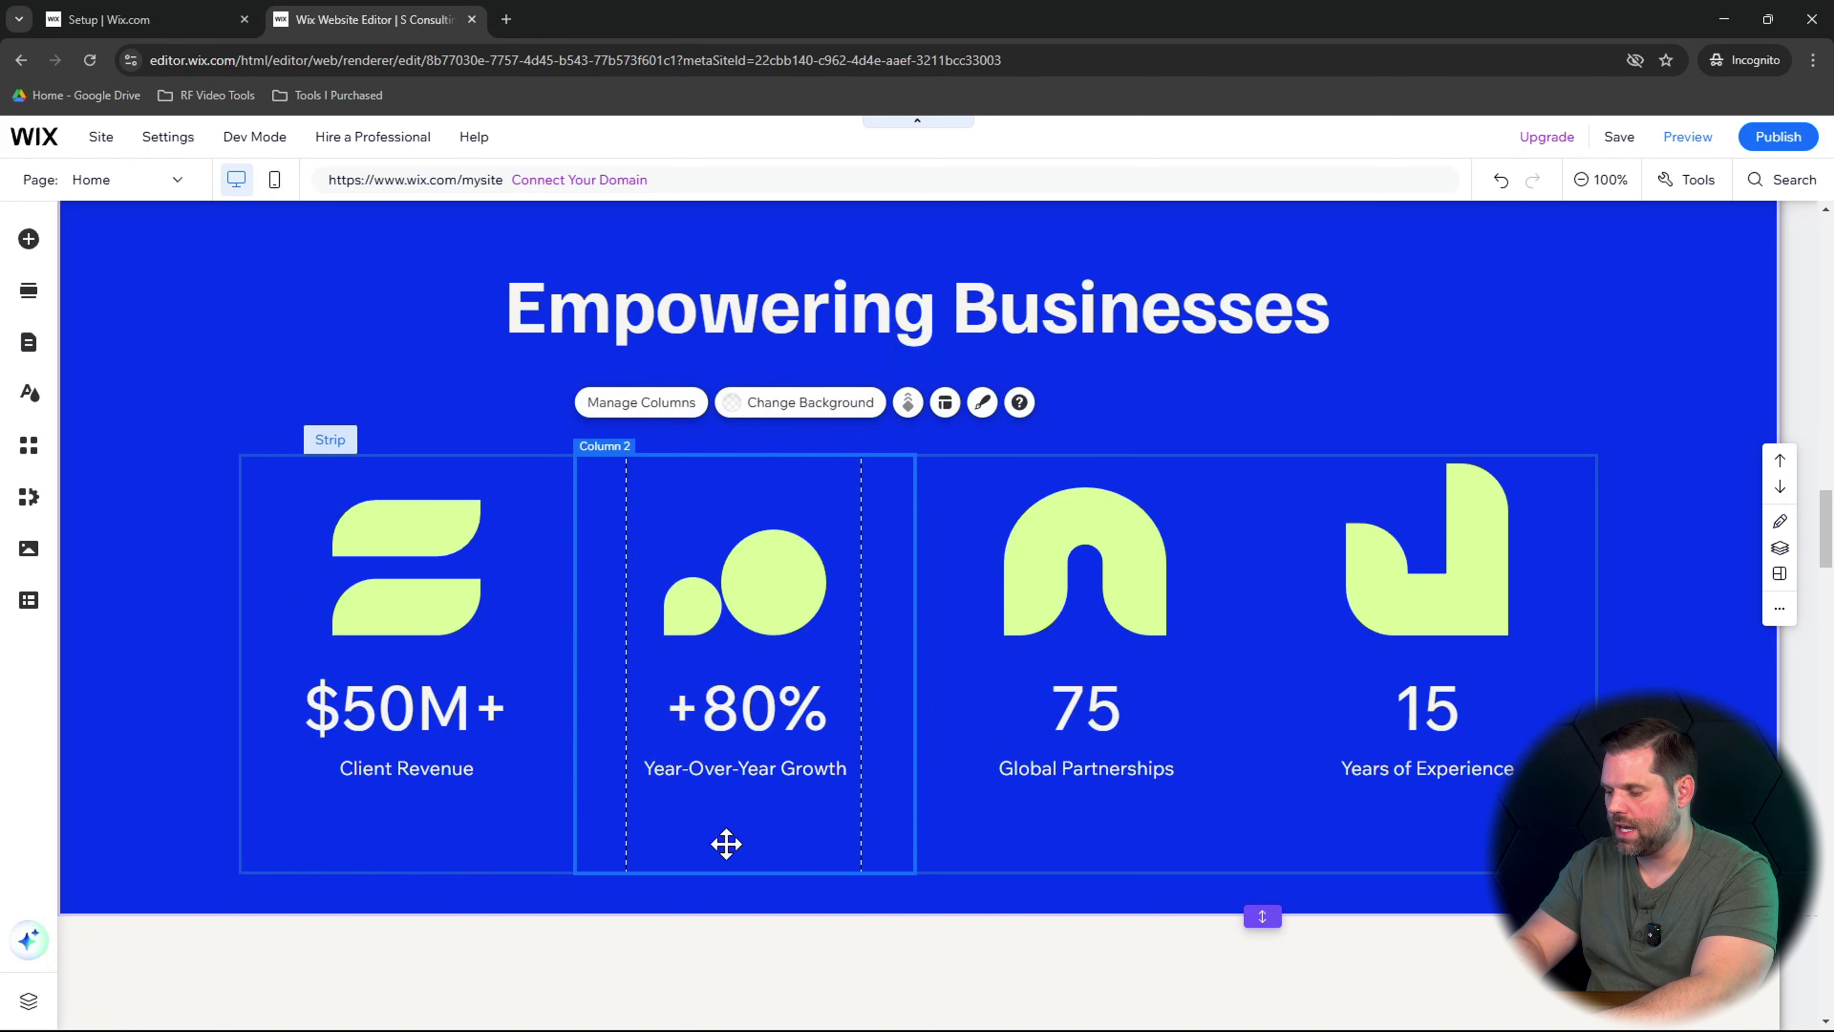
# - Change the Year-Over-Year Growth figure in the Empowering Businesses section to +130%
pyautogui.click(769, 710)
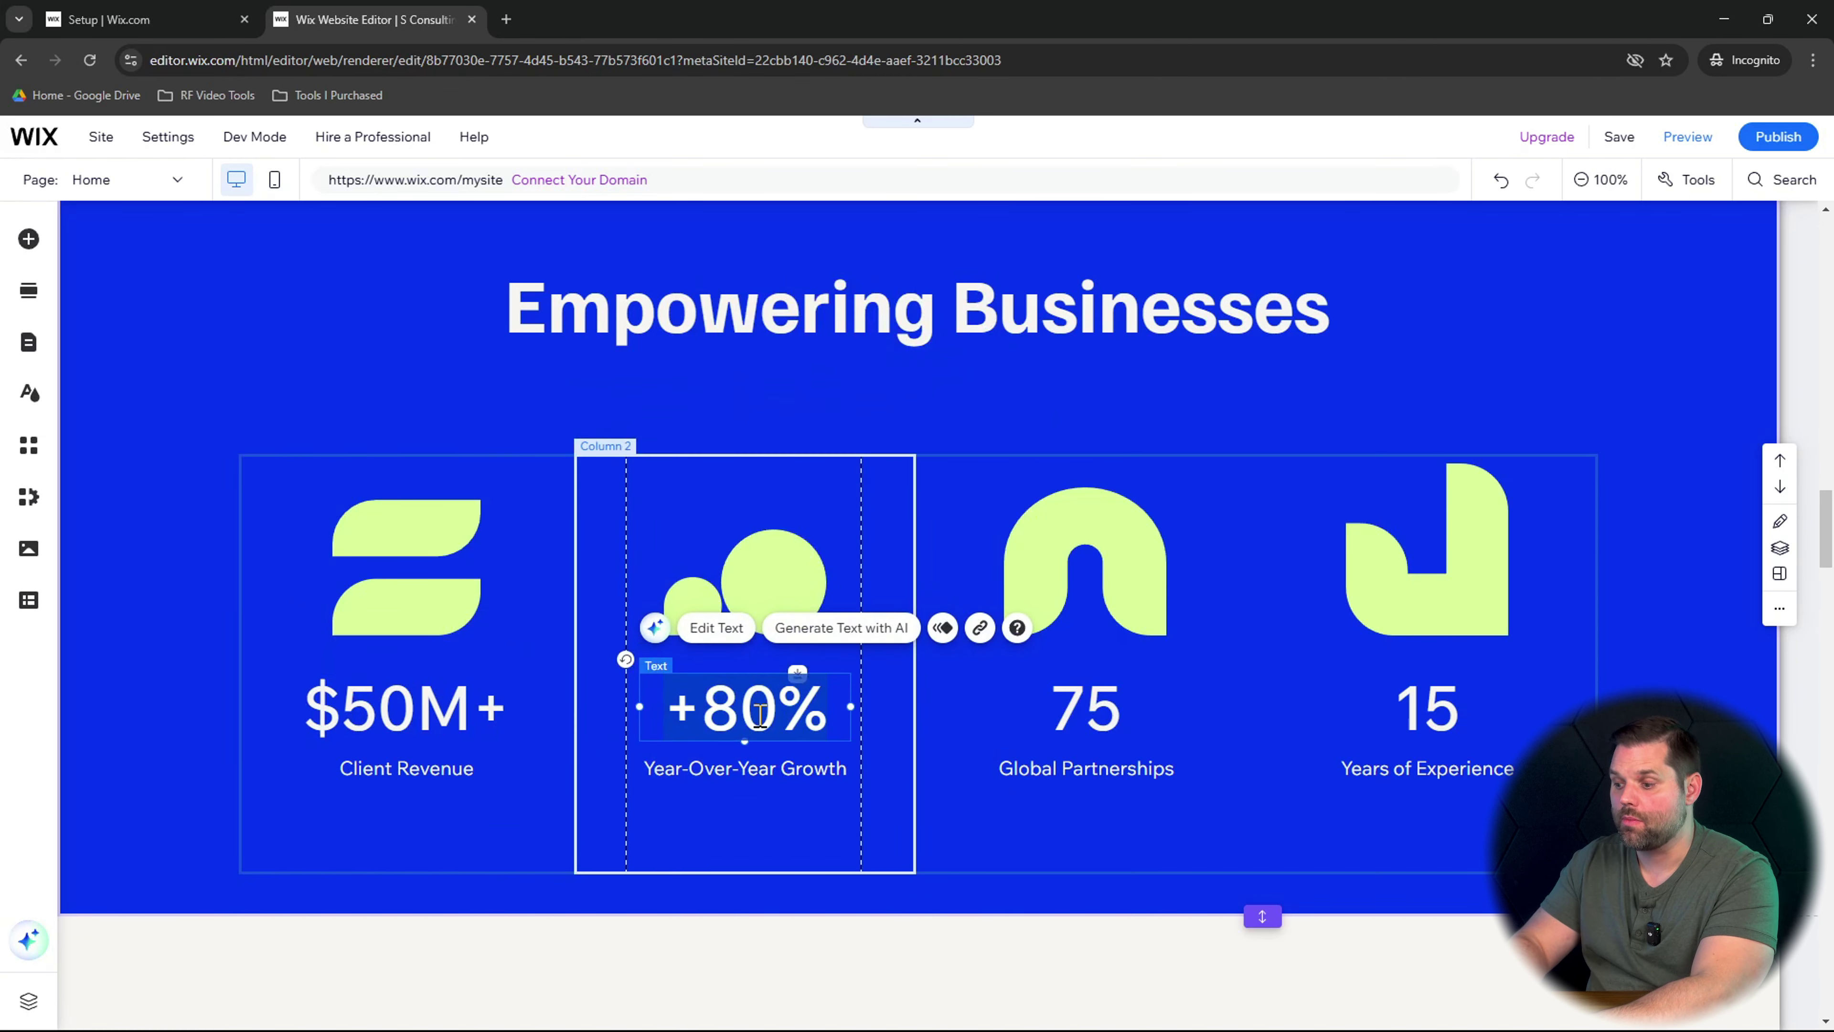
pyautogui.doubleClick(769, 711)
pyautogui.click(773, 711)
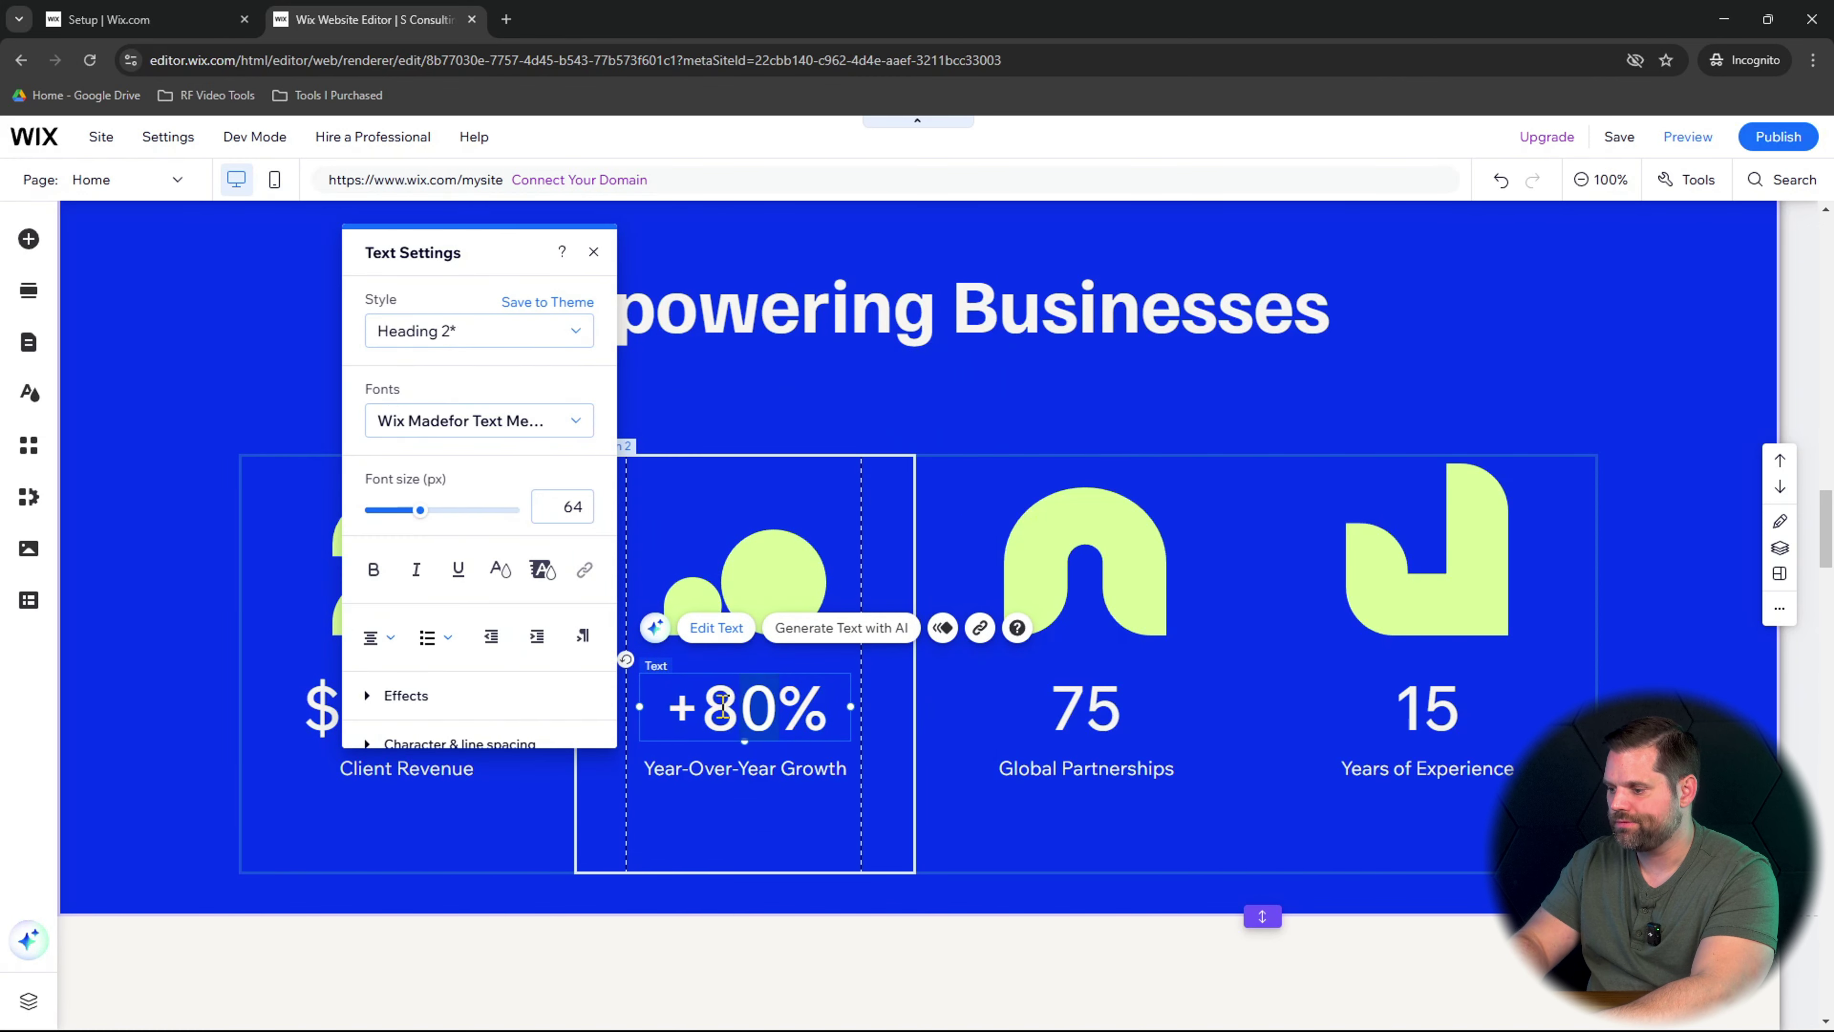
pyautogui.press('BackSpace')
pyautogui.press('BackSpace')
pyautogui.write('133')
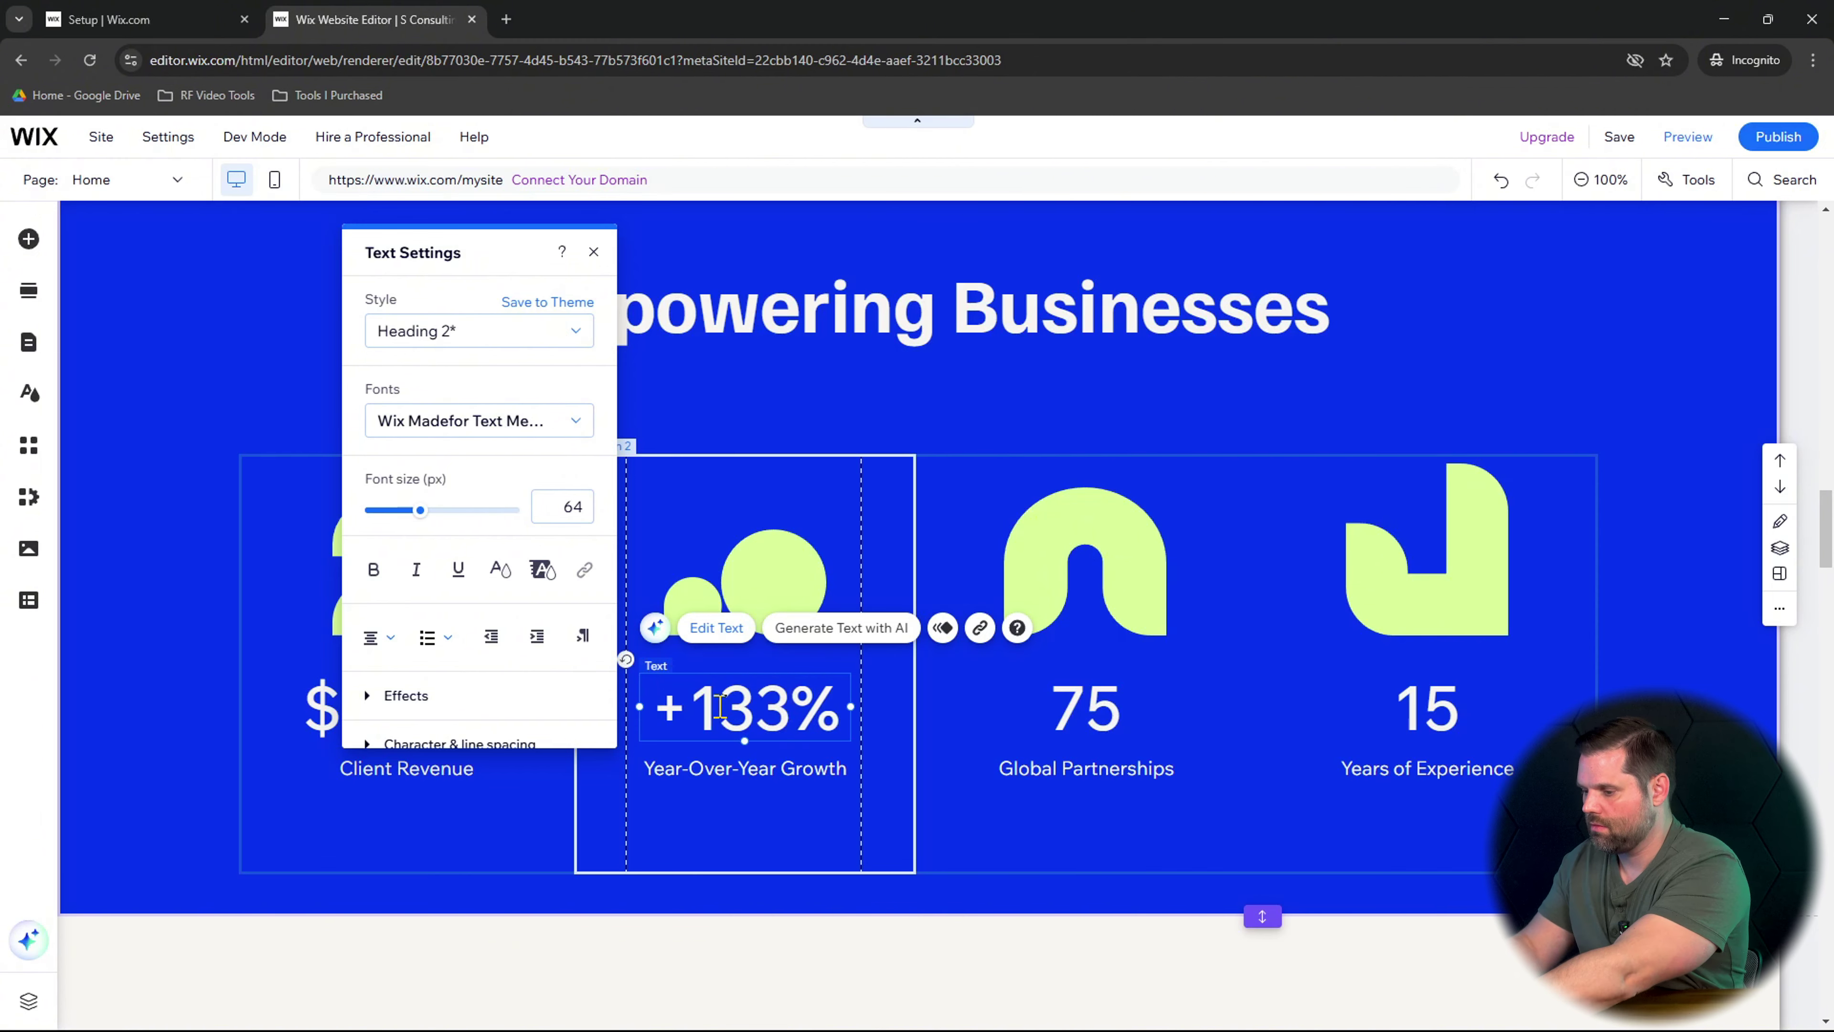
pyautogui.press('BackSpace')
pyautogui.write('0')
pyautogui.click(1676, 668)
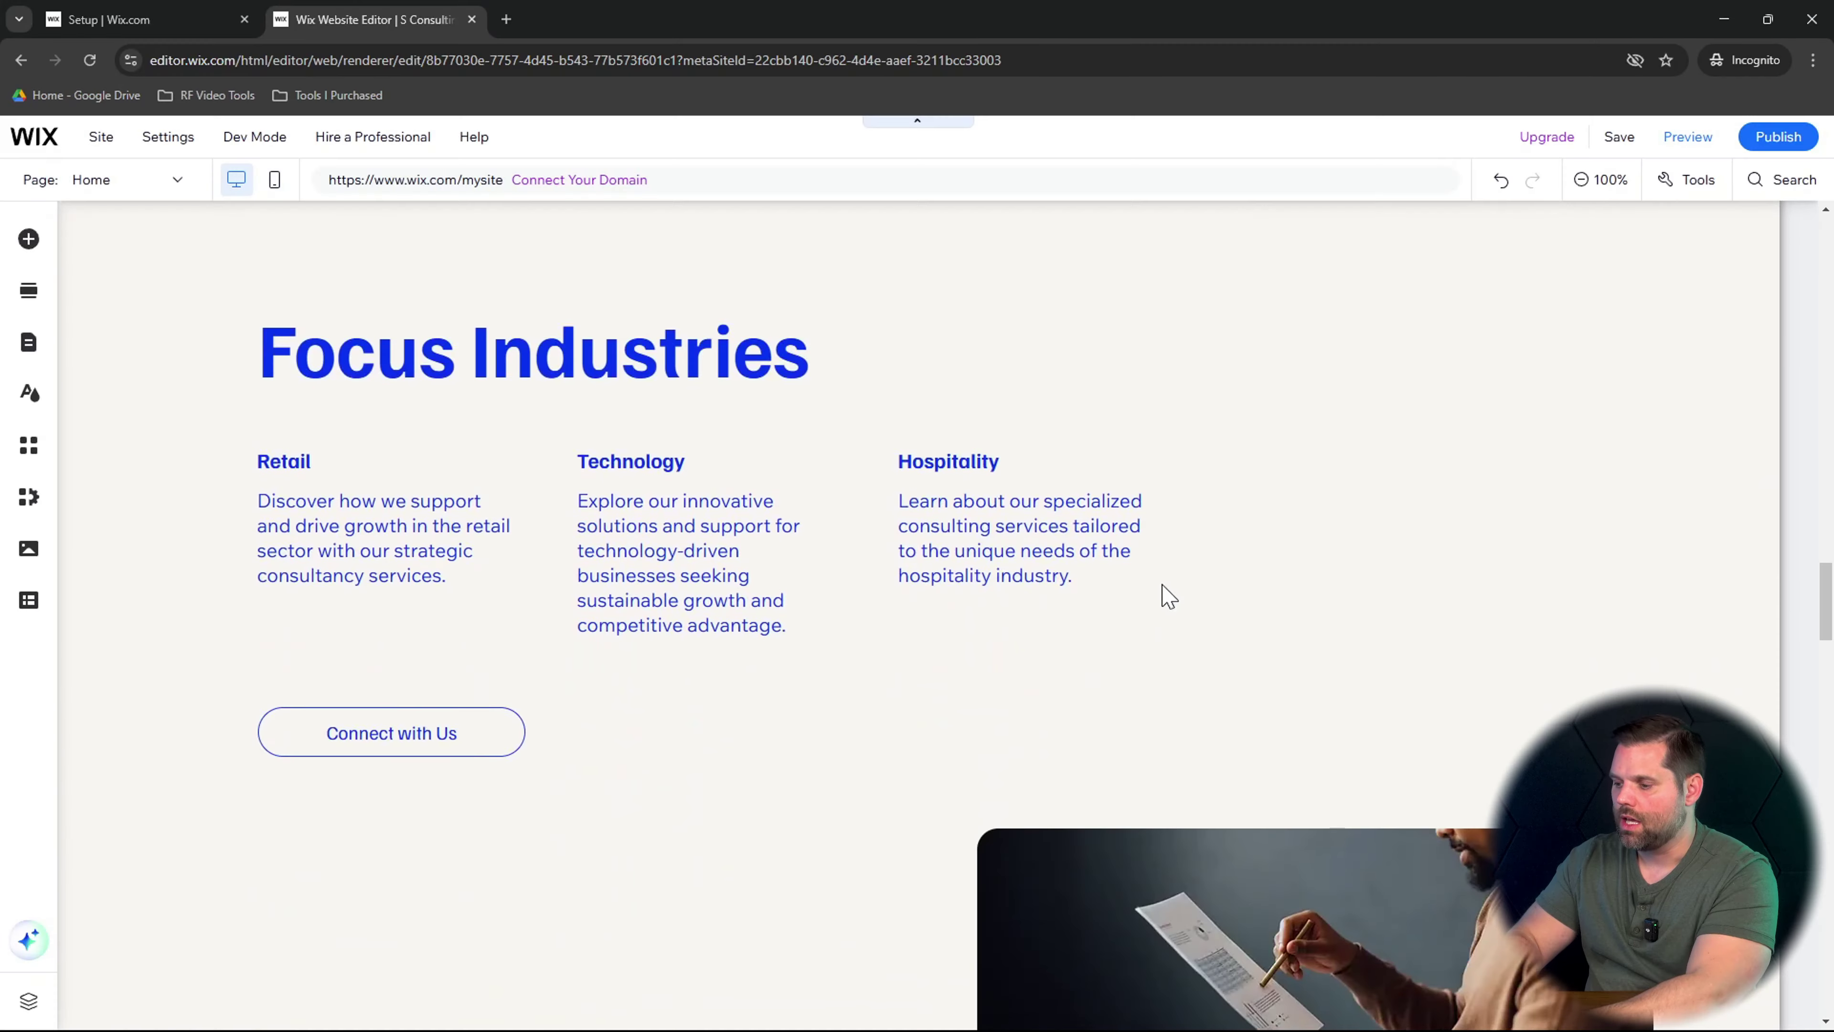
# - Review the rest of the home page from Focus Industries through the approach, testimonials, booking and partners sections to the footer
pyautogui.scroll(-2, 1169, 596)
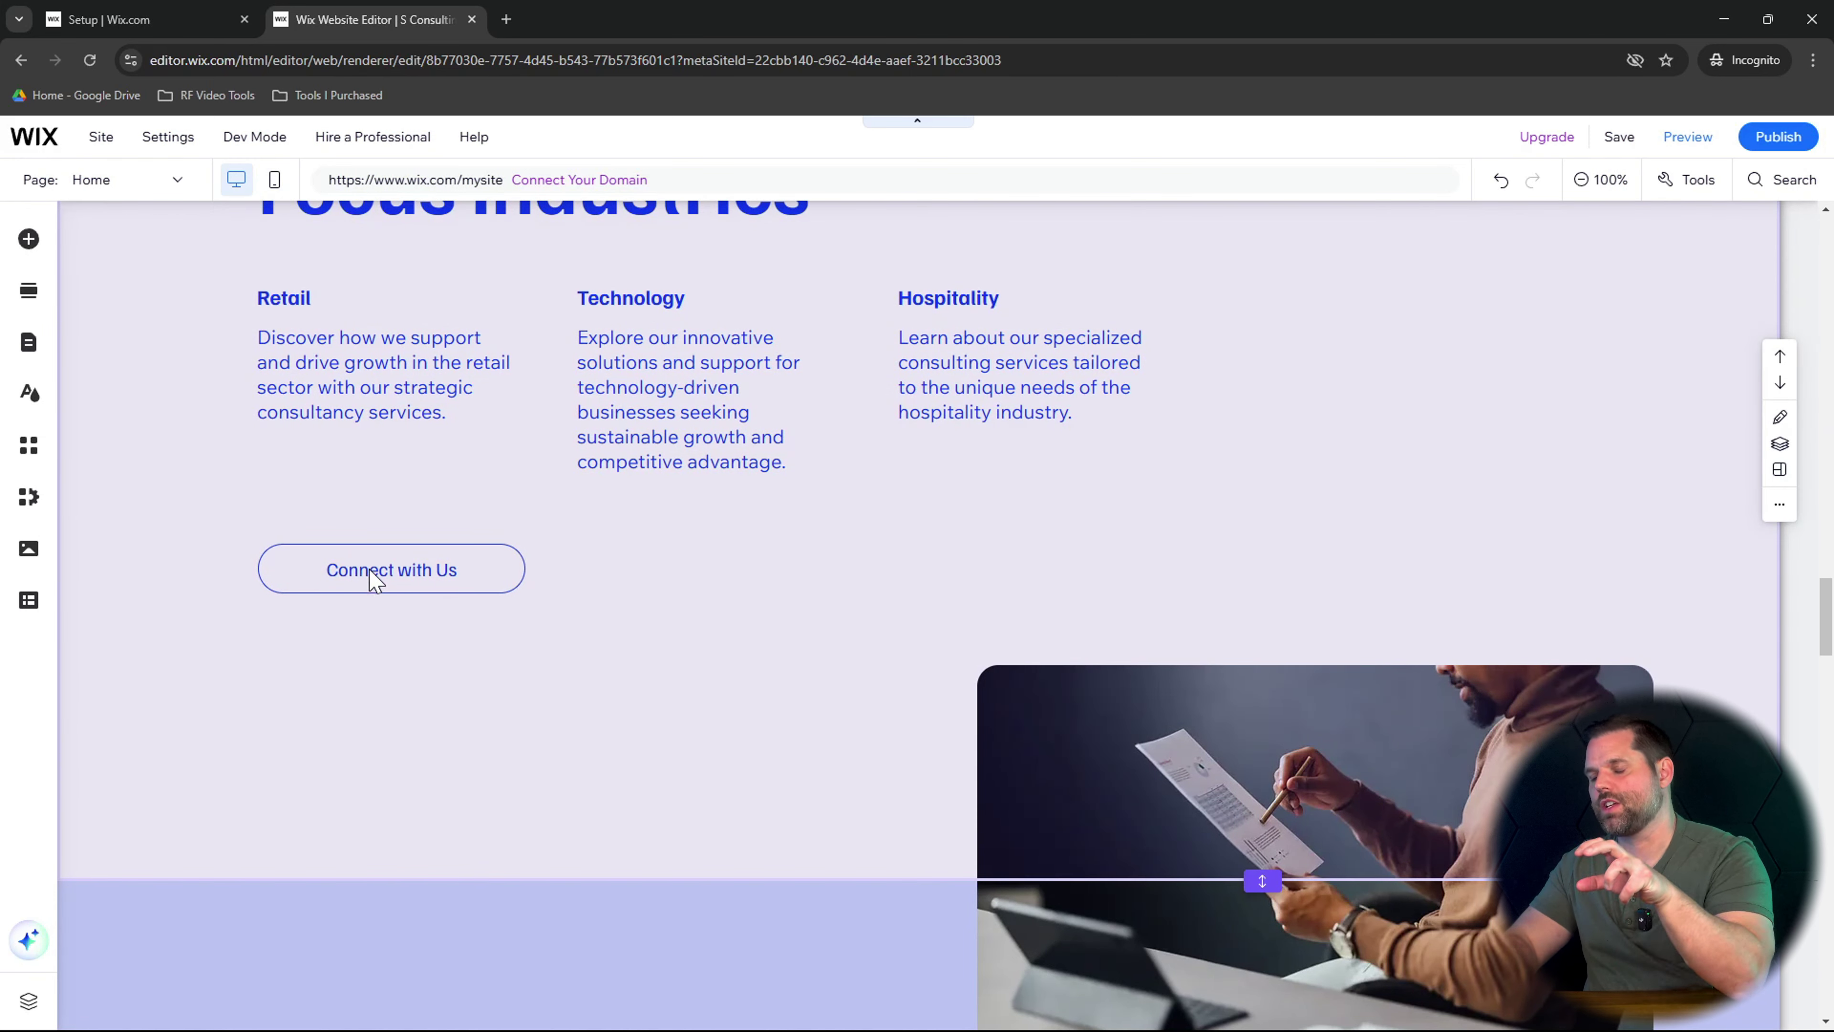
pyautogui.scroll(-4, 372, 578)
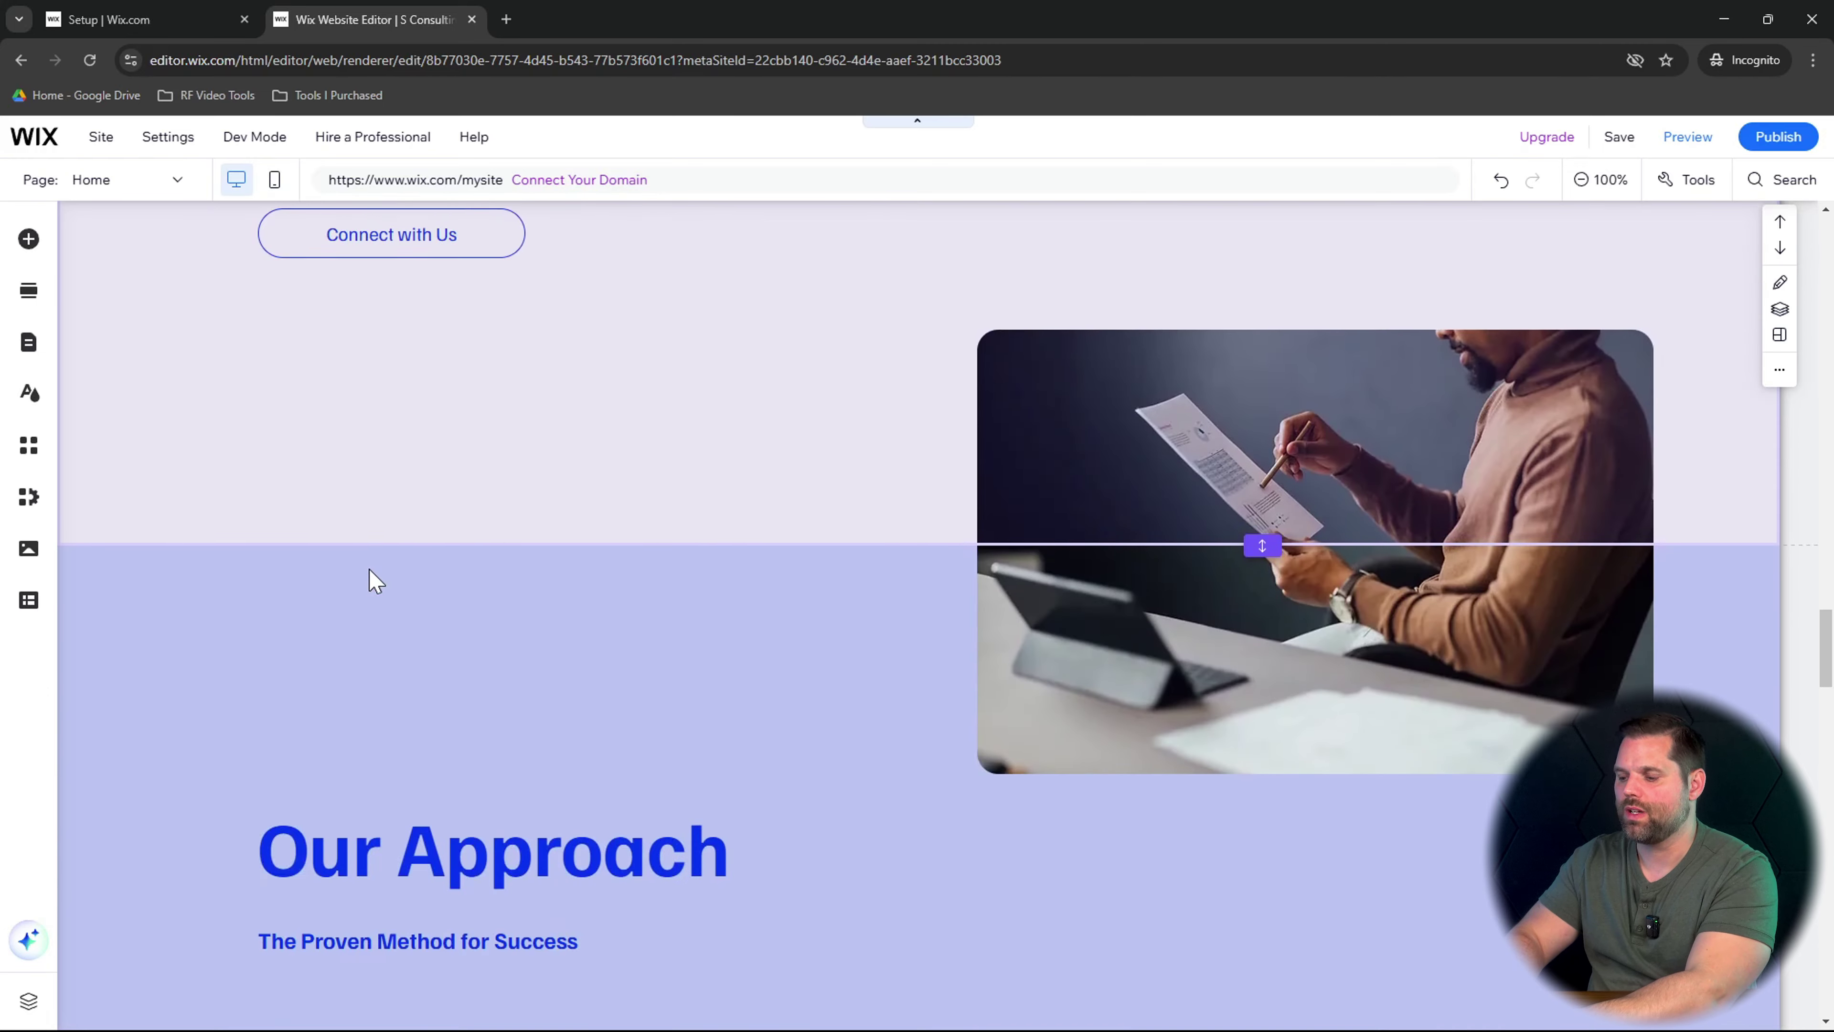
pyautogui.scroll(-2, 376, 578)
pyautogui.scroll(-3, 375, 578)
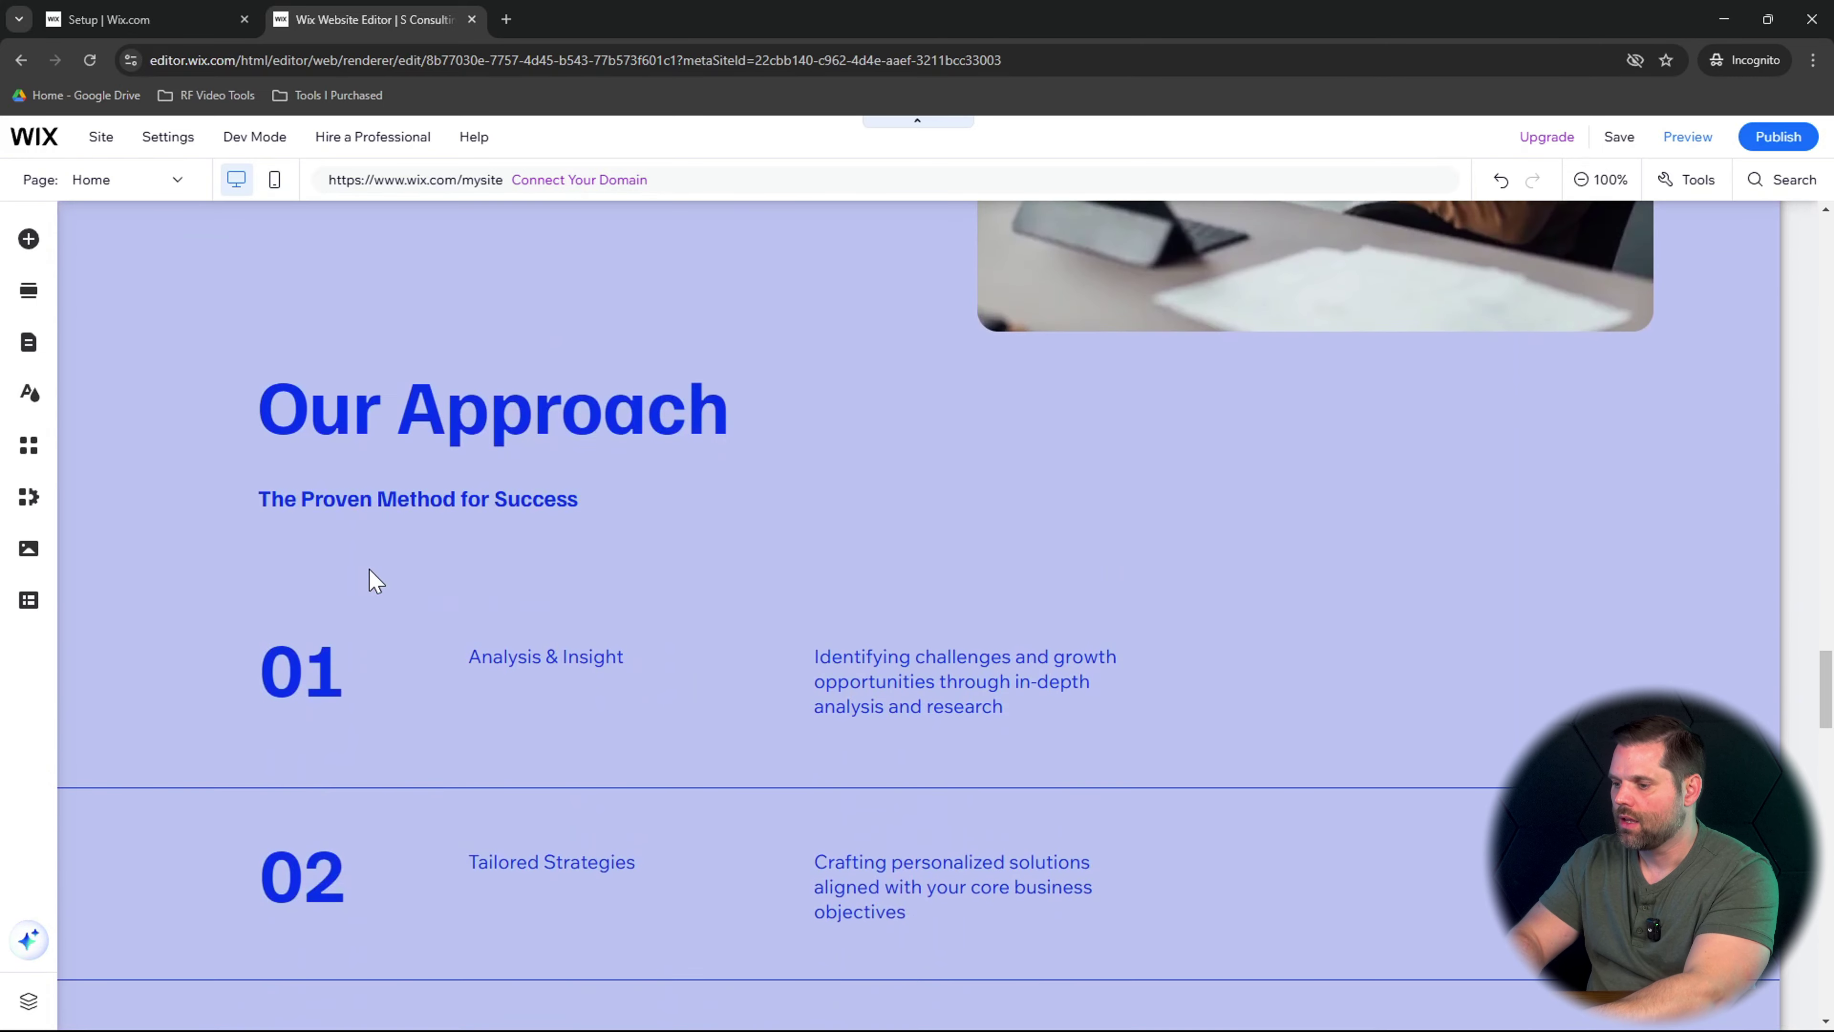
pyautogui.scroll(-5, 376, 578)
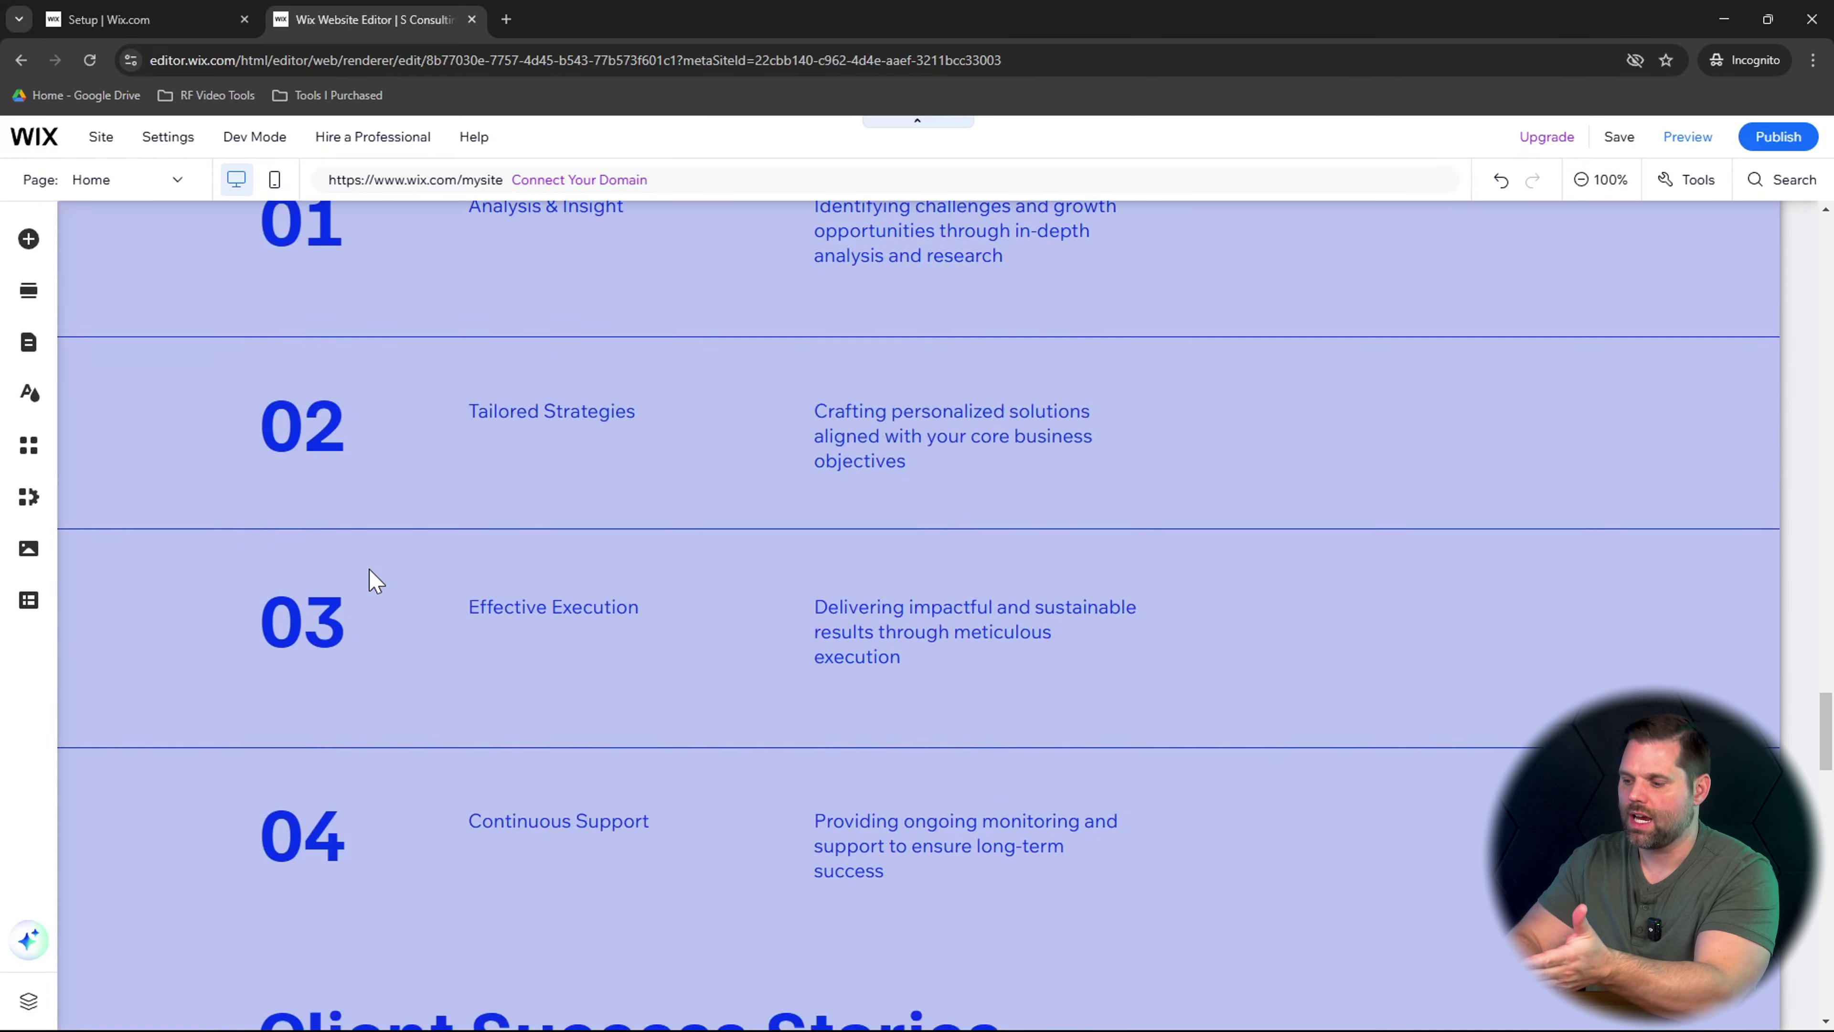
pyautogui.scroll(-4, 376, 580)
pyautogui.scroll(-6, 376, 580)
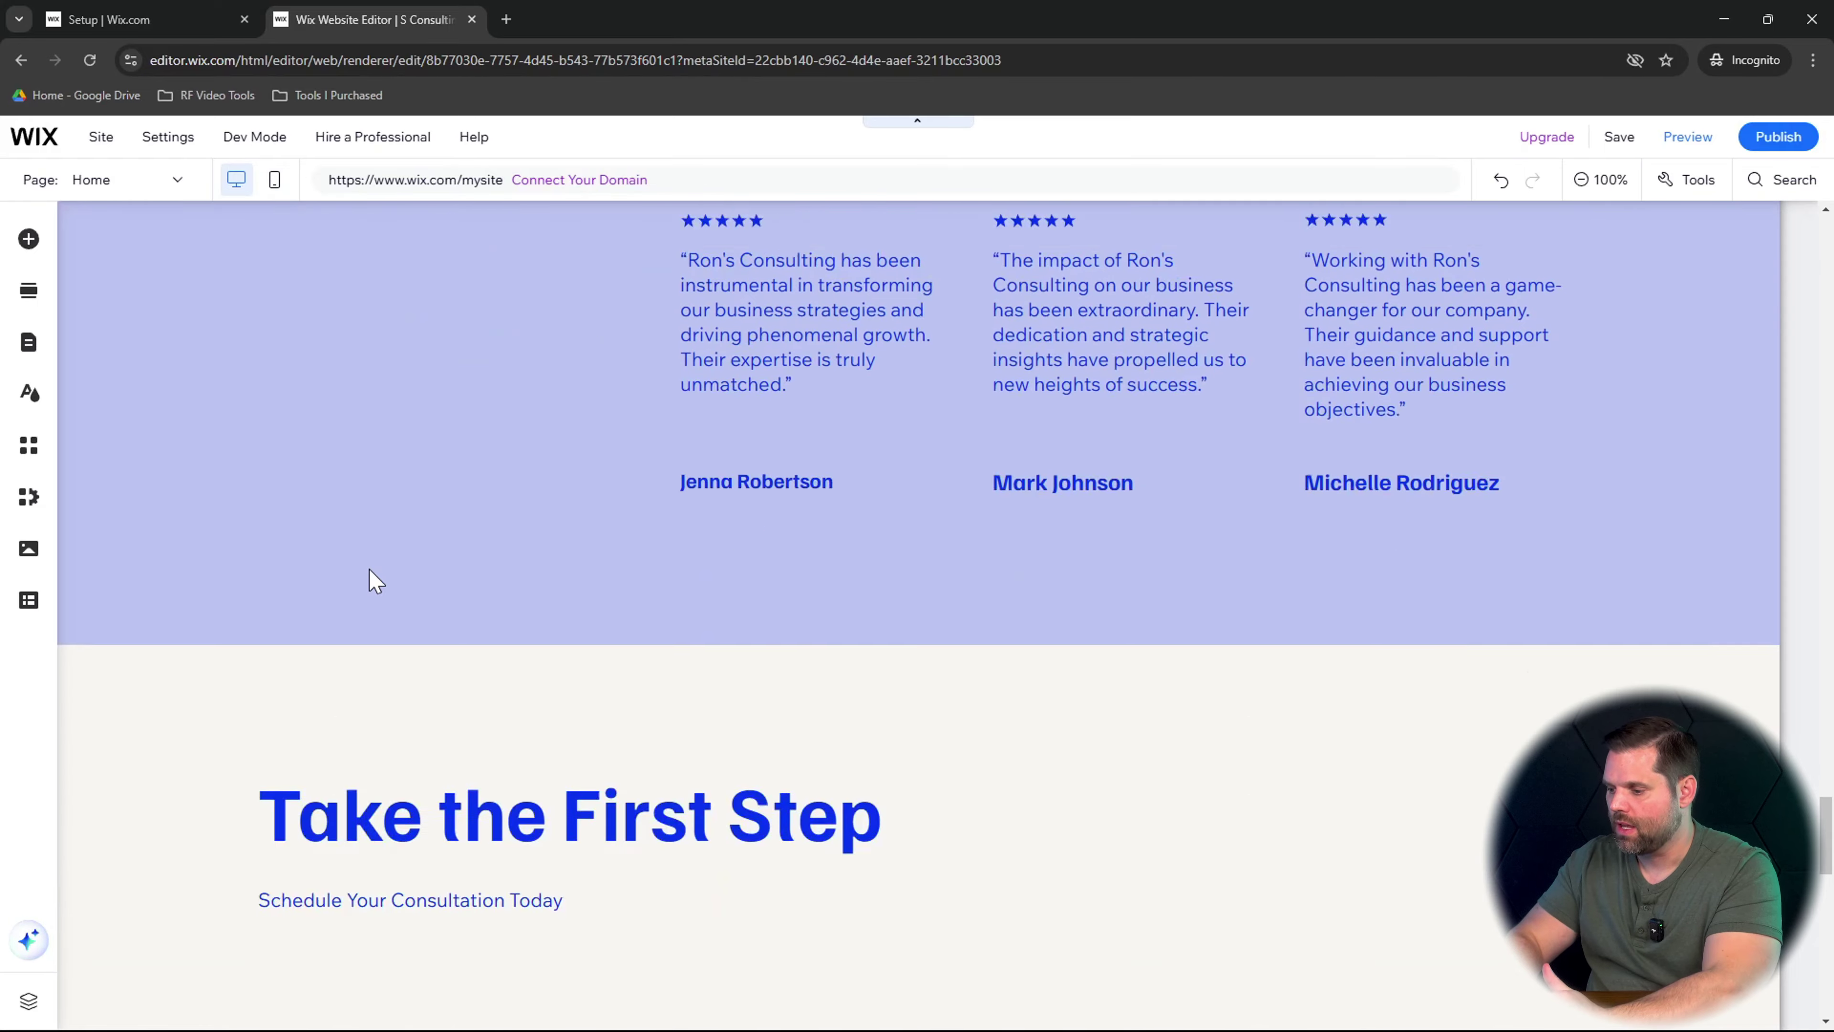
pyautogui.scroll(-6, 375, 580)
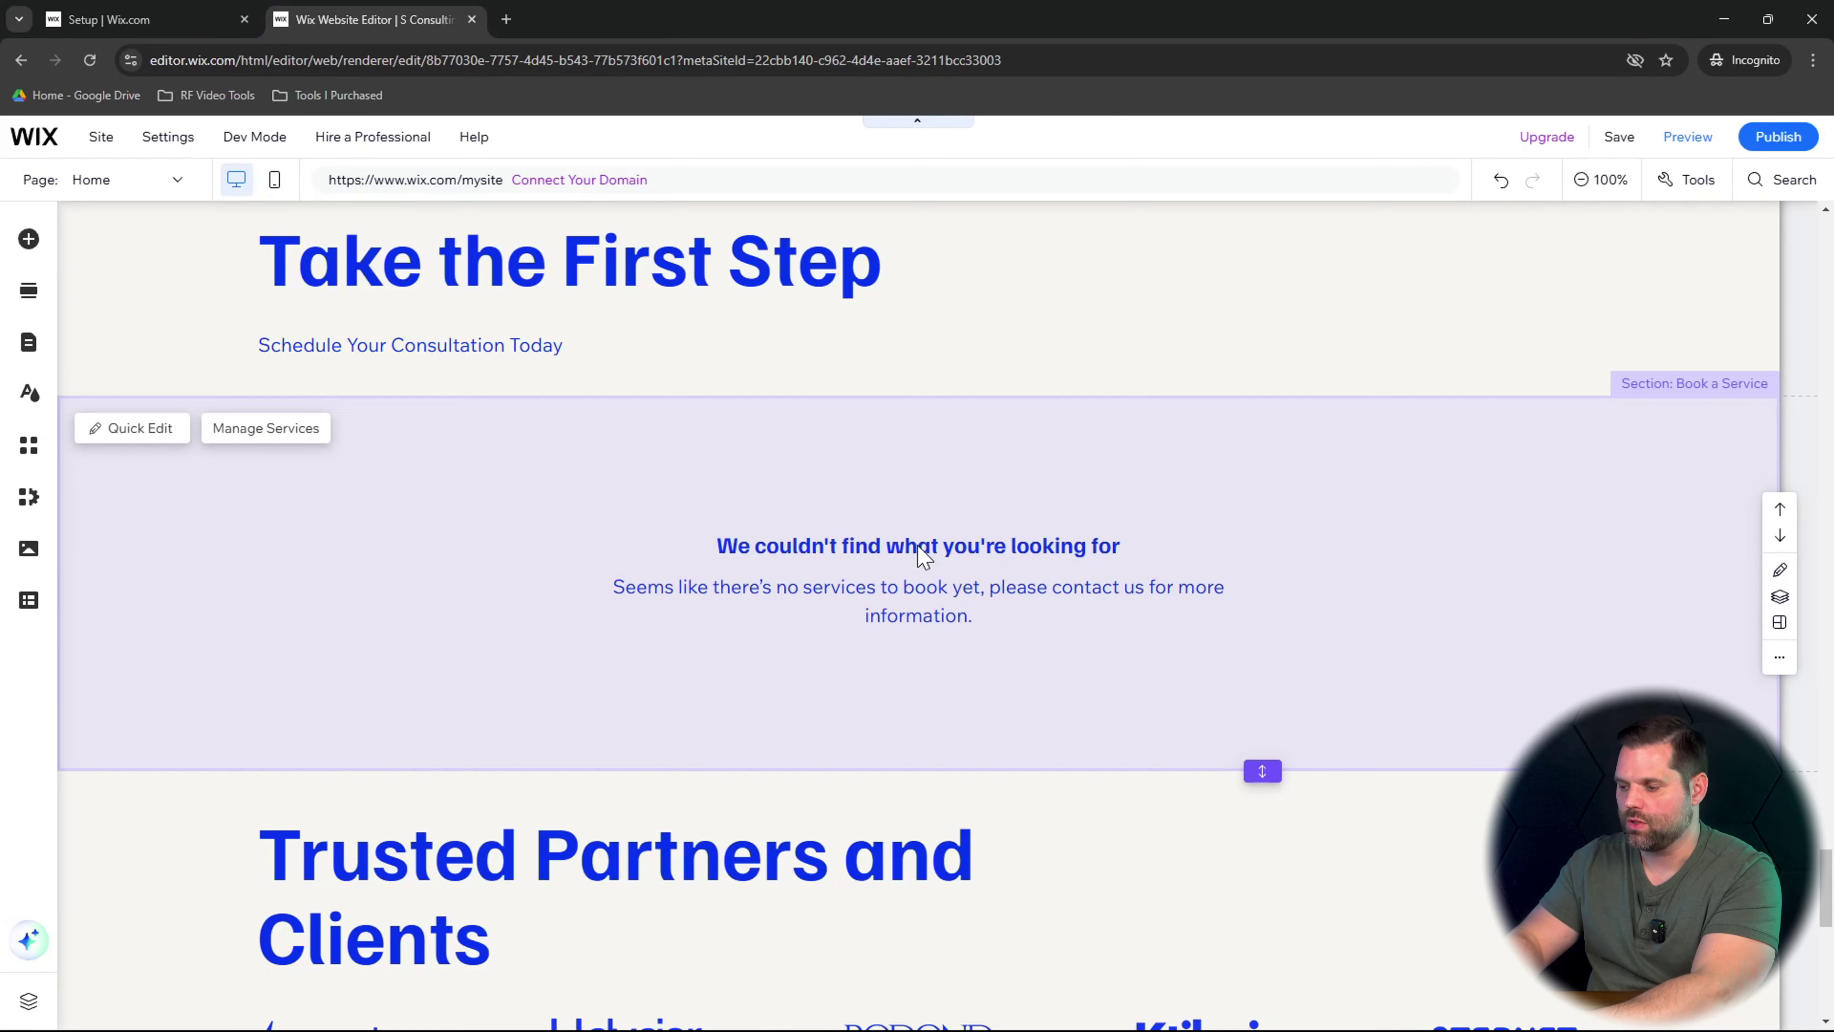
pyautogui.scroll(-3, 921, 557)
pyautogui.scroll(-3, 921, 556)
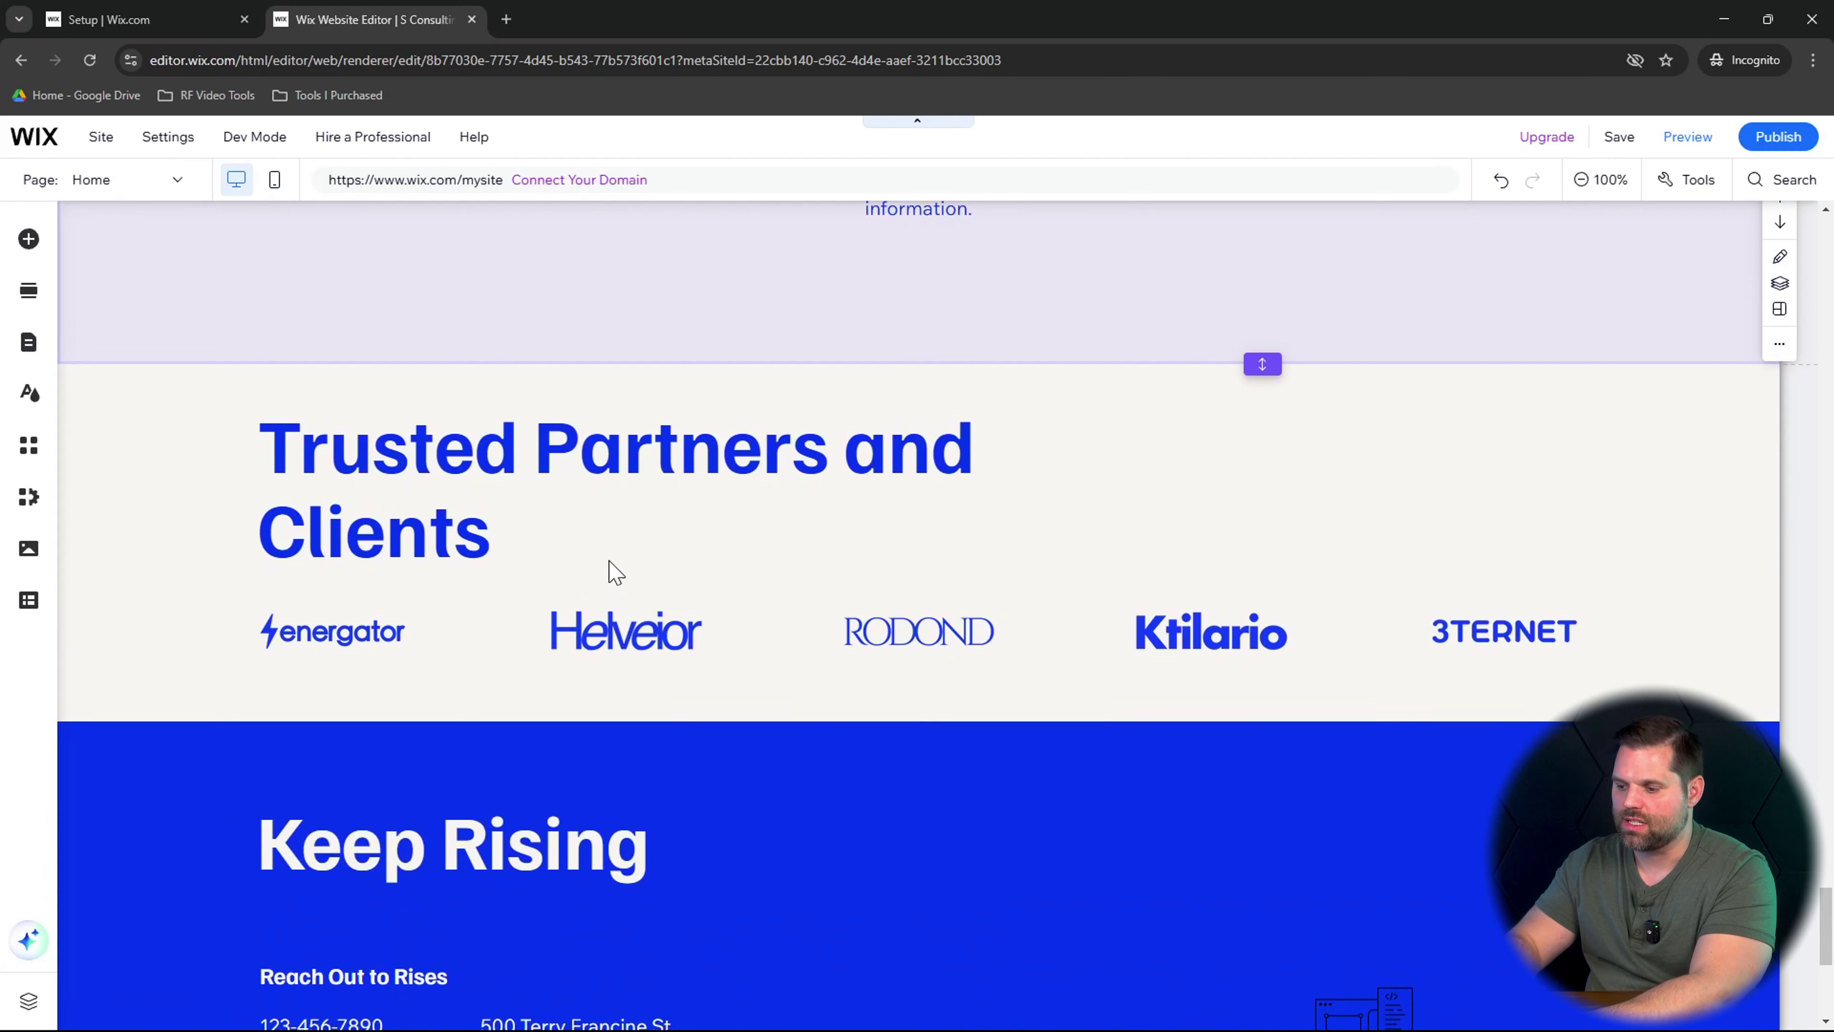
pyautogui.scroll(-7, 567, 719)
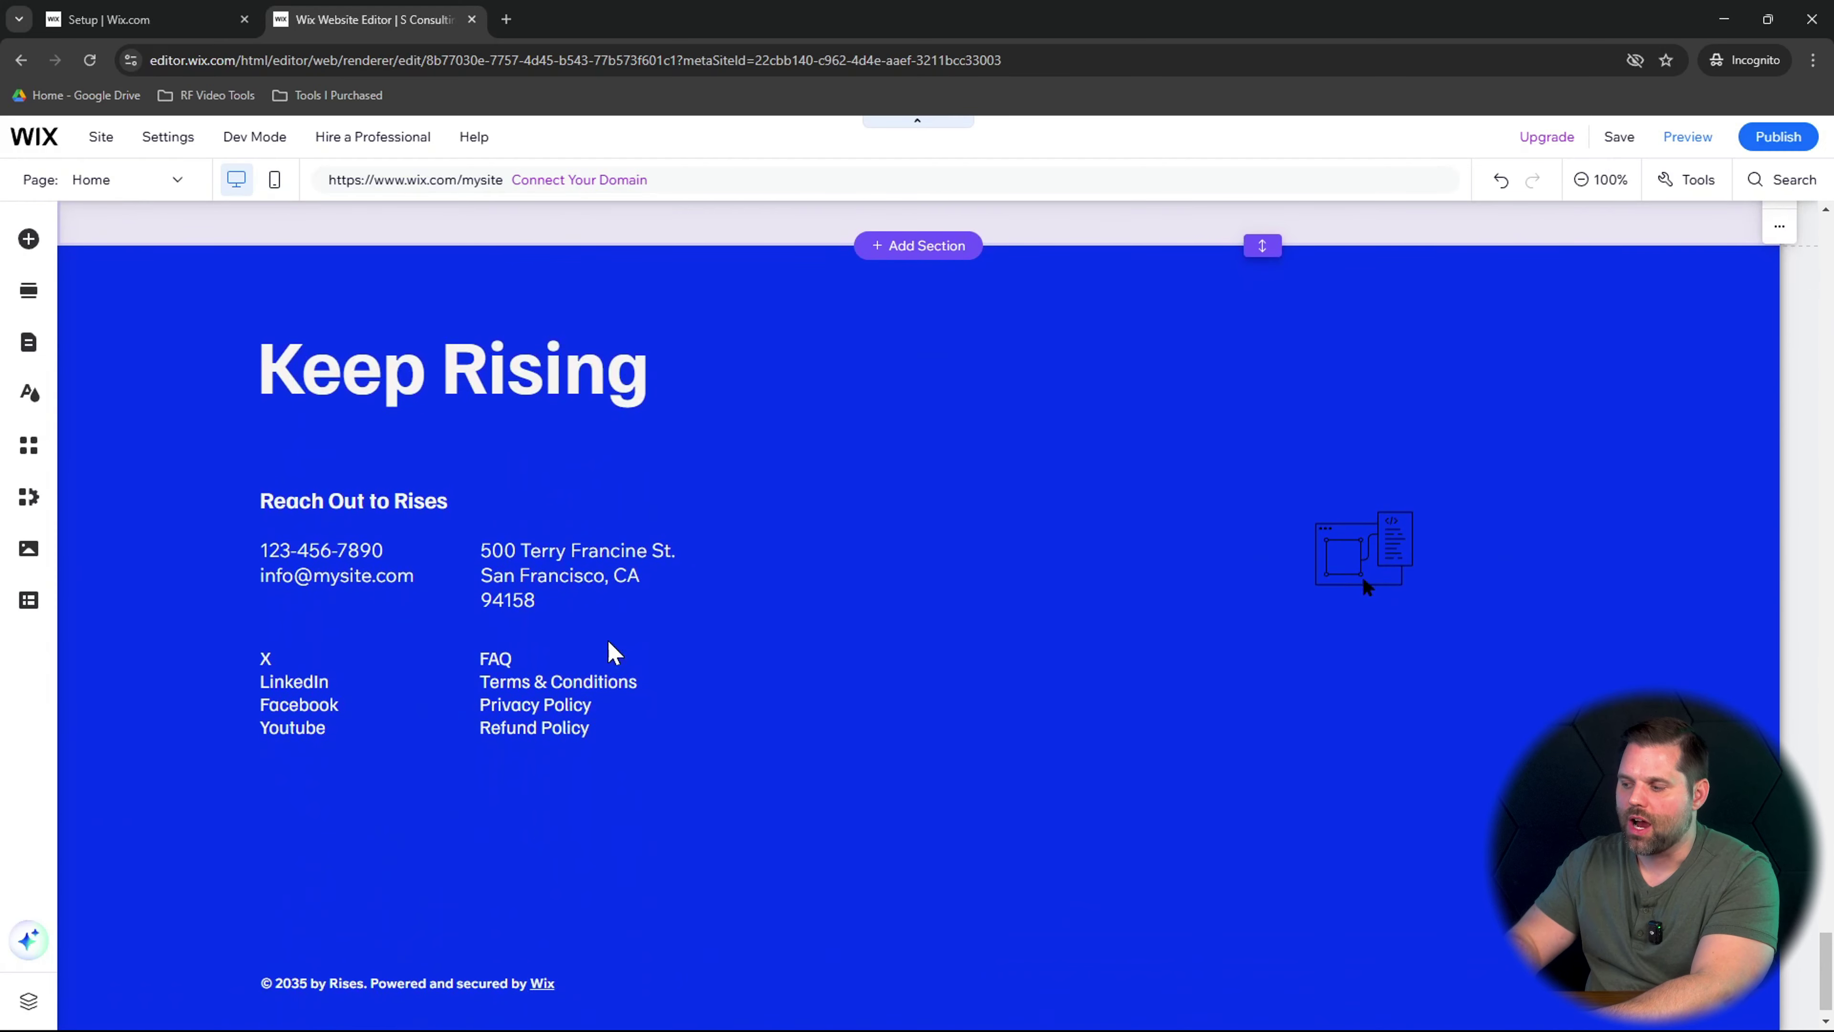
pyautogui.click(1308, 551)
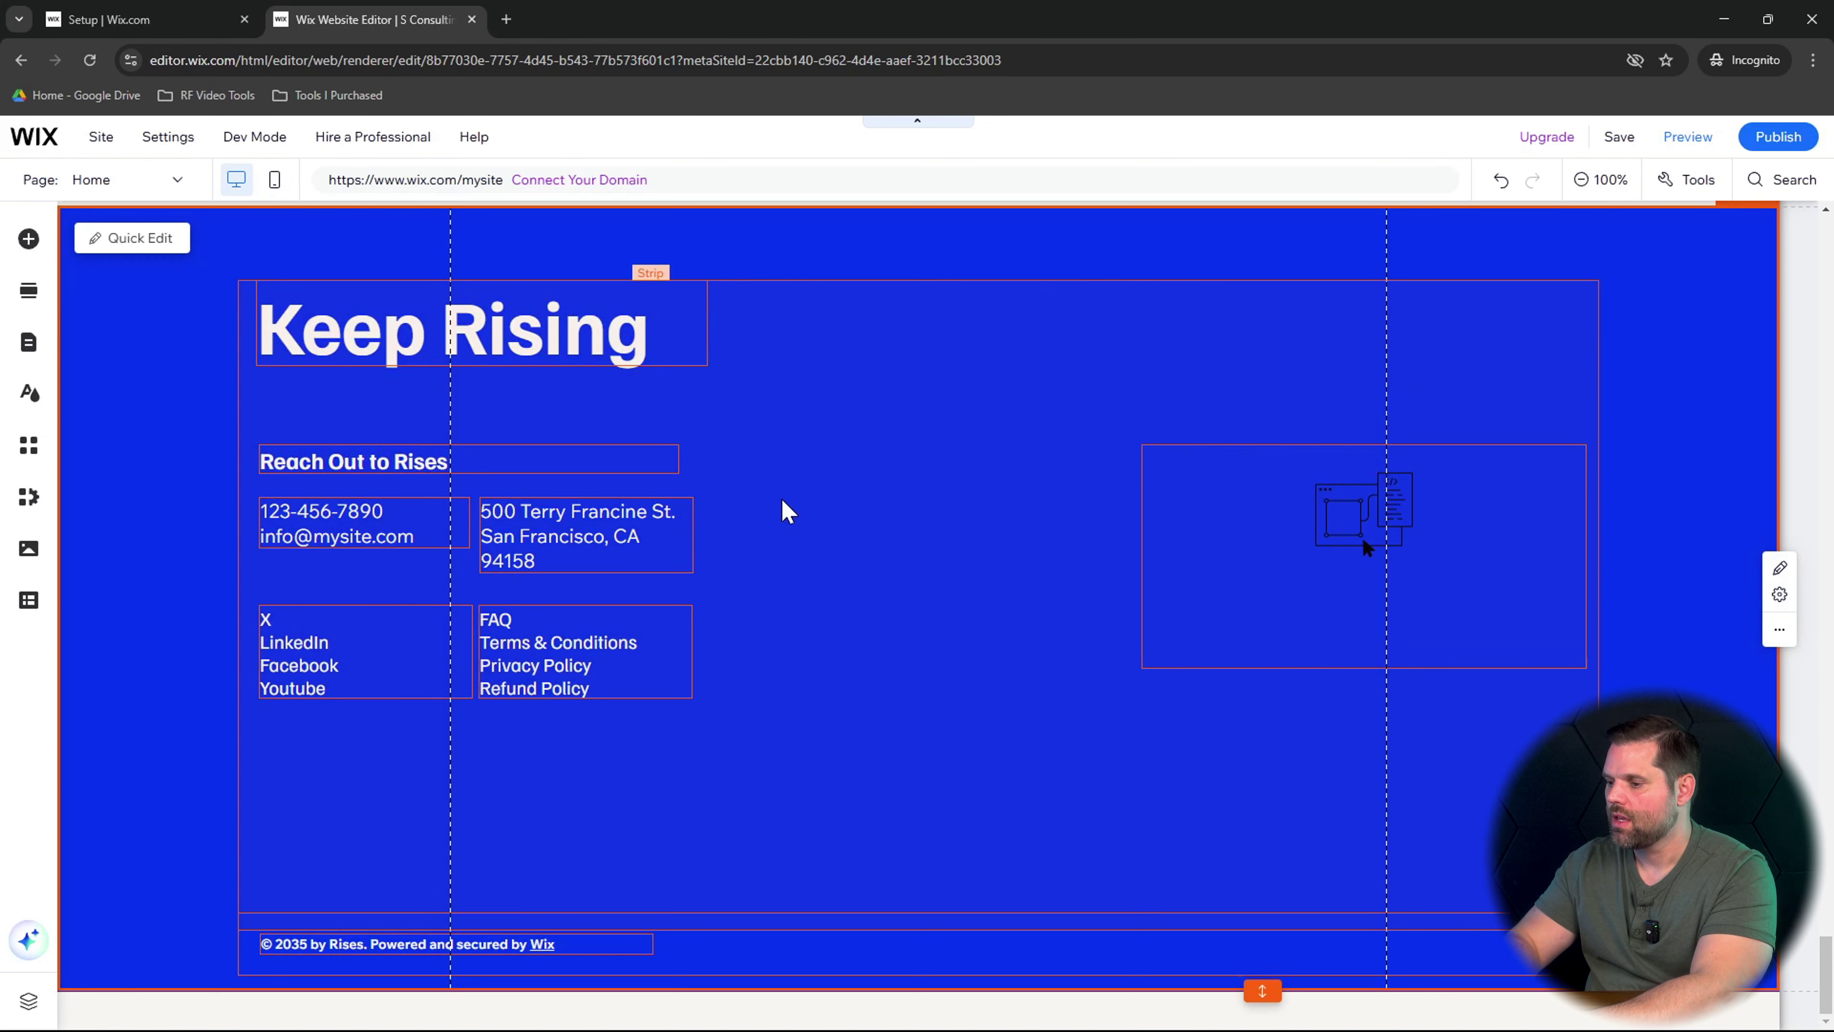
# - Open service management for the booking calendar in the Book a Service section
pyautogui.scroll(6, 782, 507)
pyautogui.scroll(1, 783, 509)
pyautogui.scroll(-2, 780, 517)
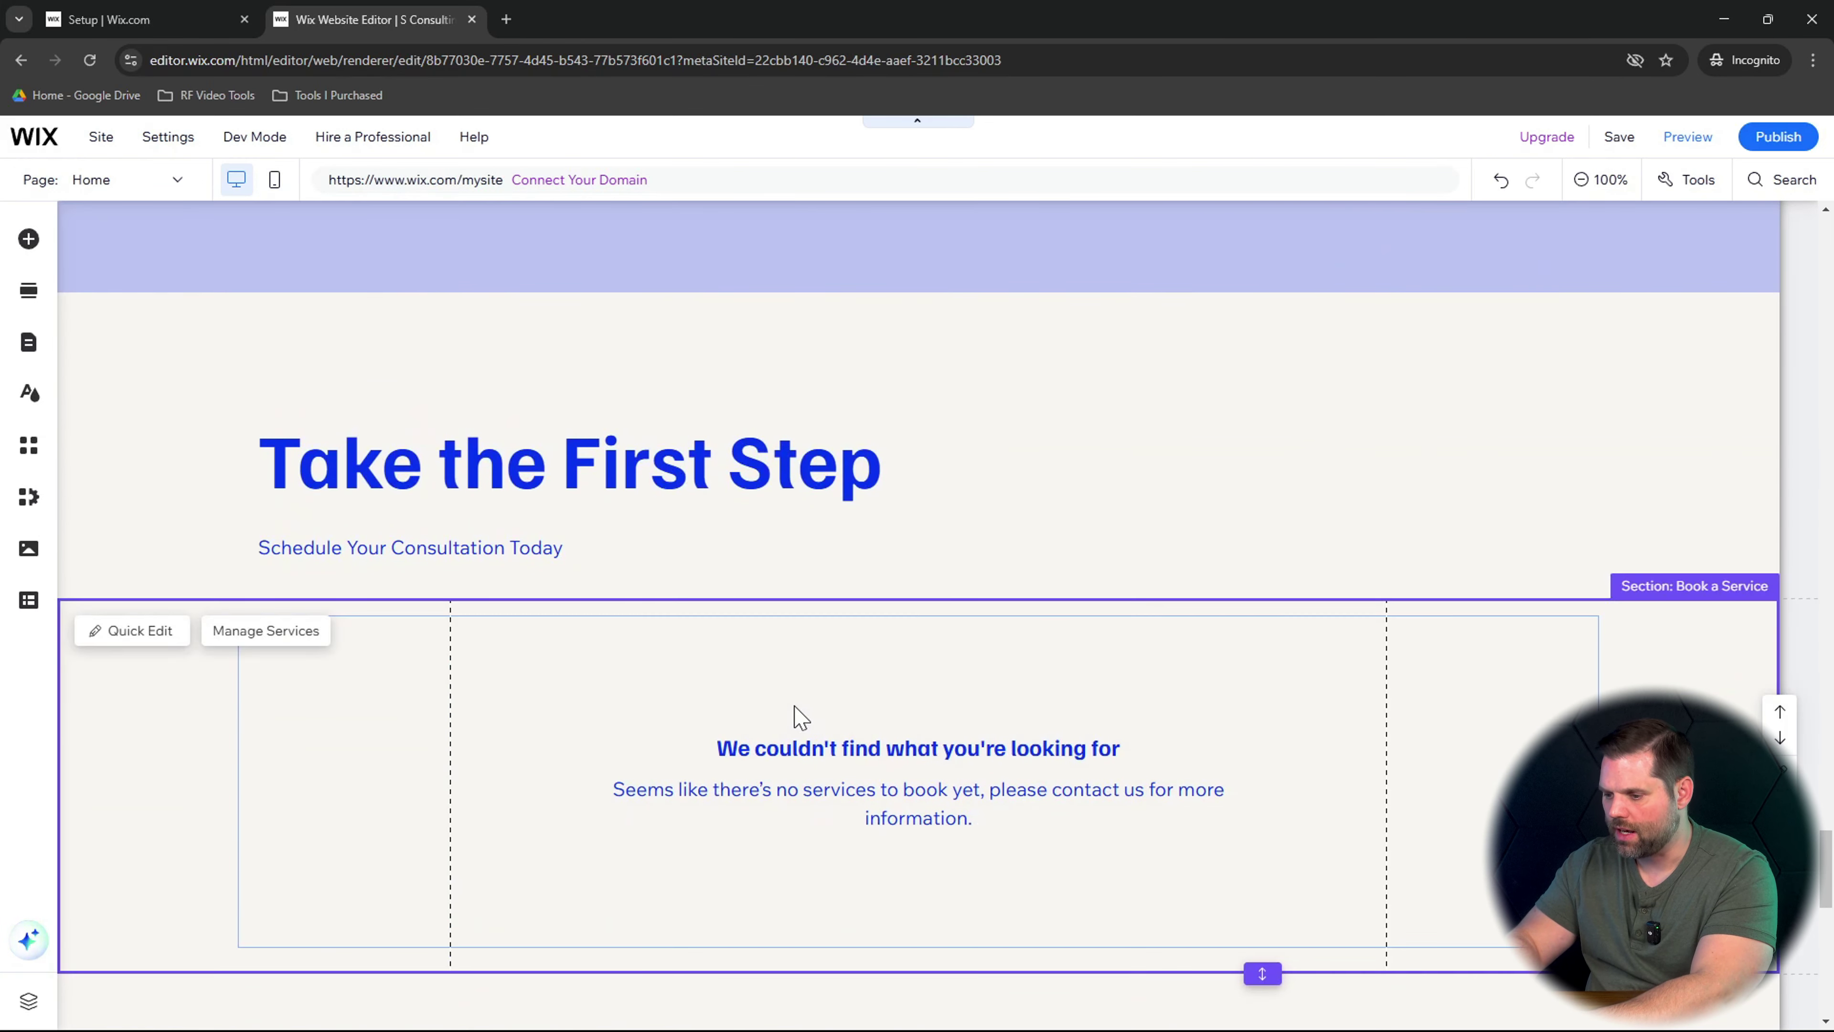
pyautogui.click(694, 750)
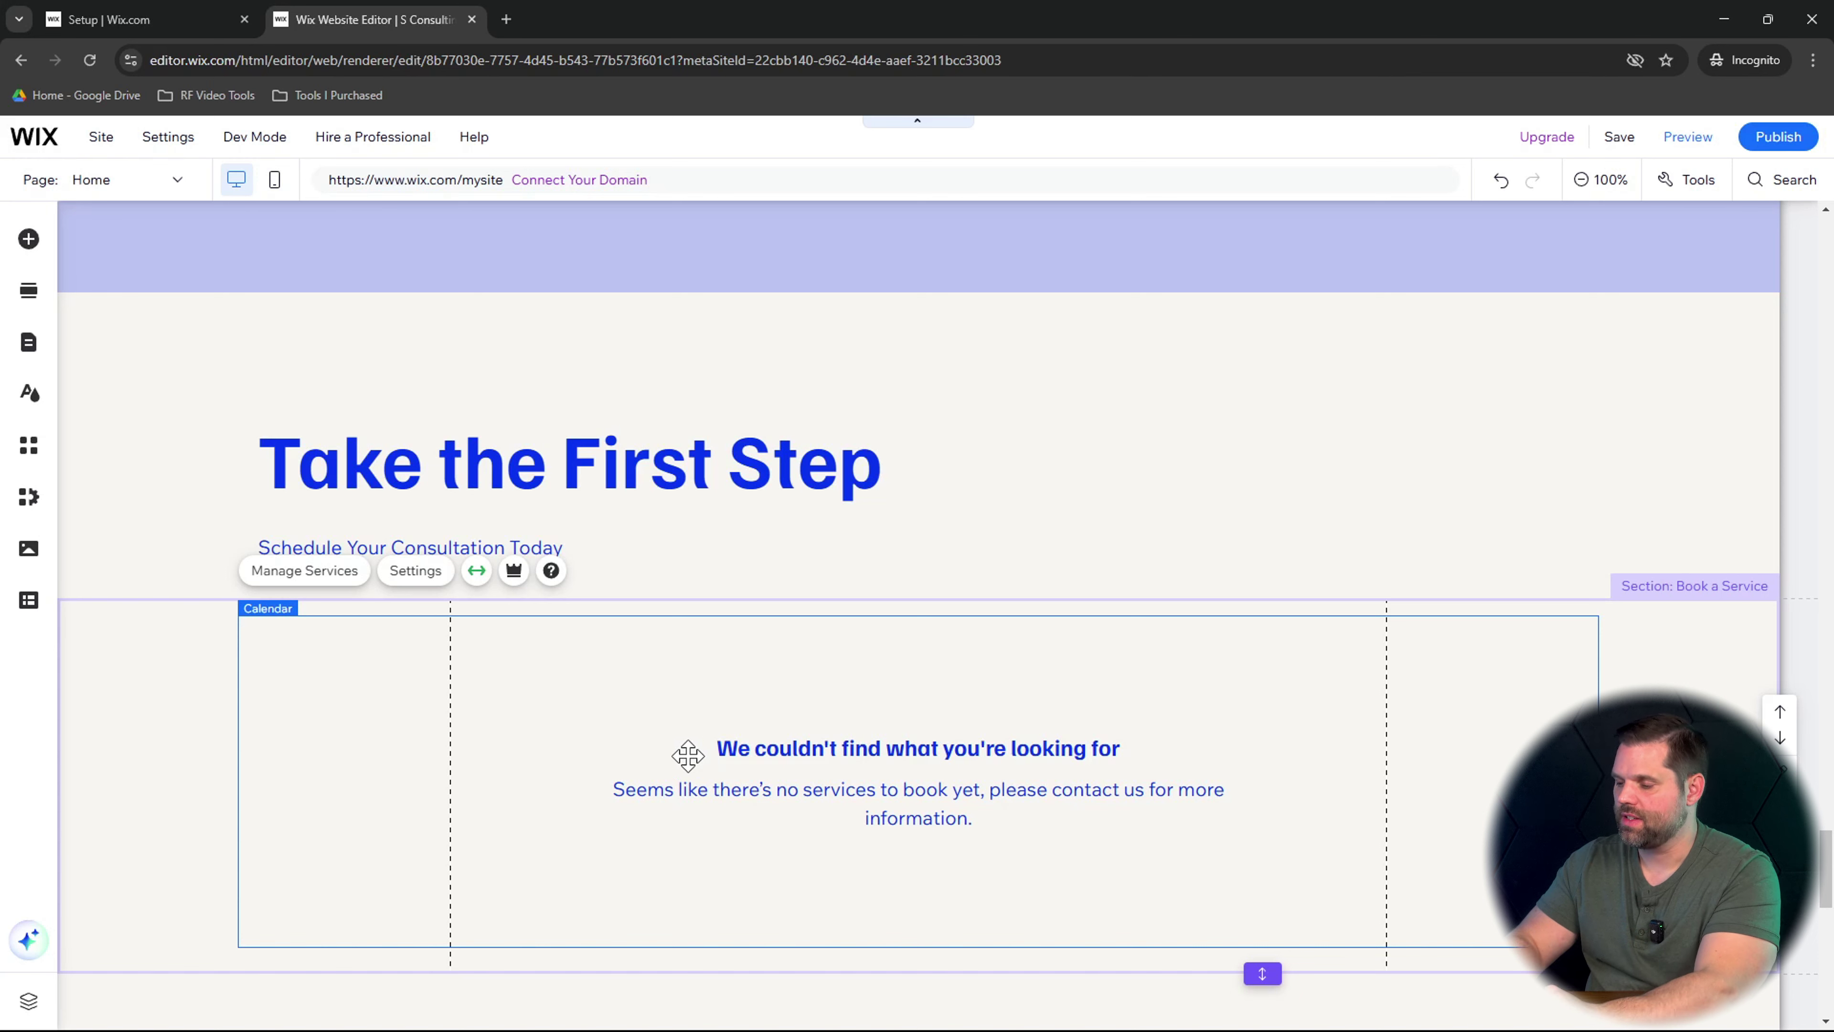
pyautogui.click(346, 574)
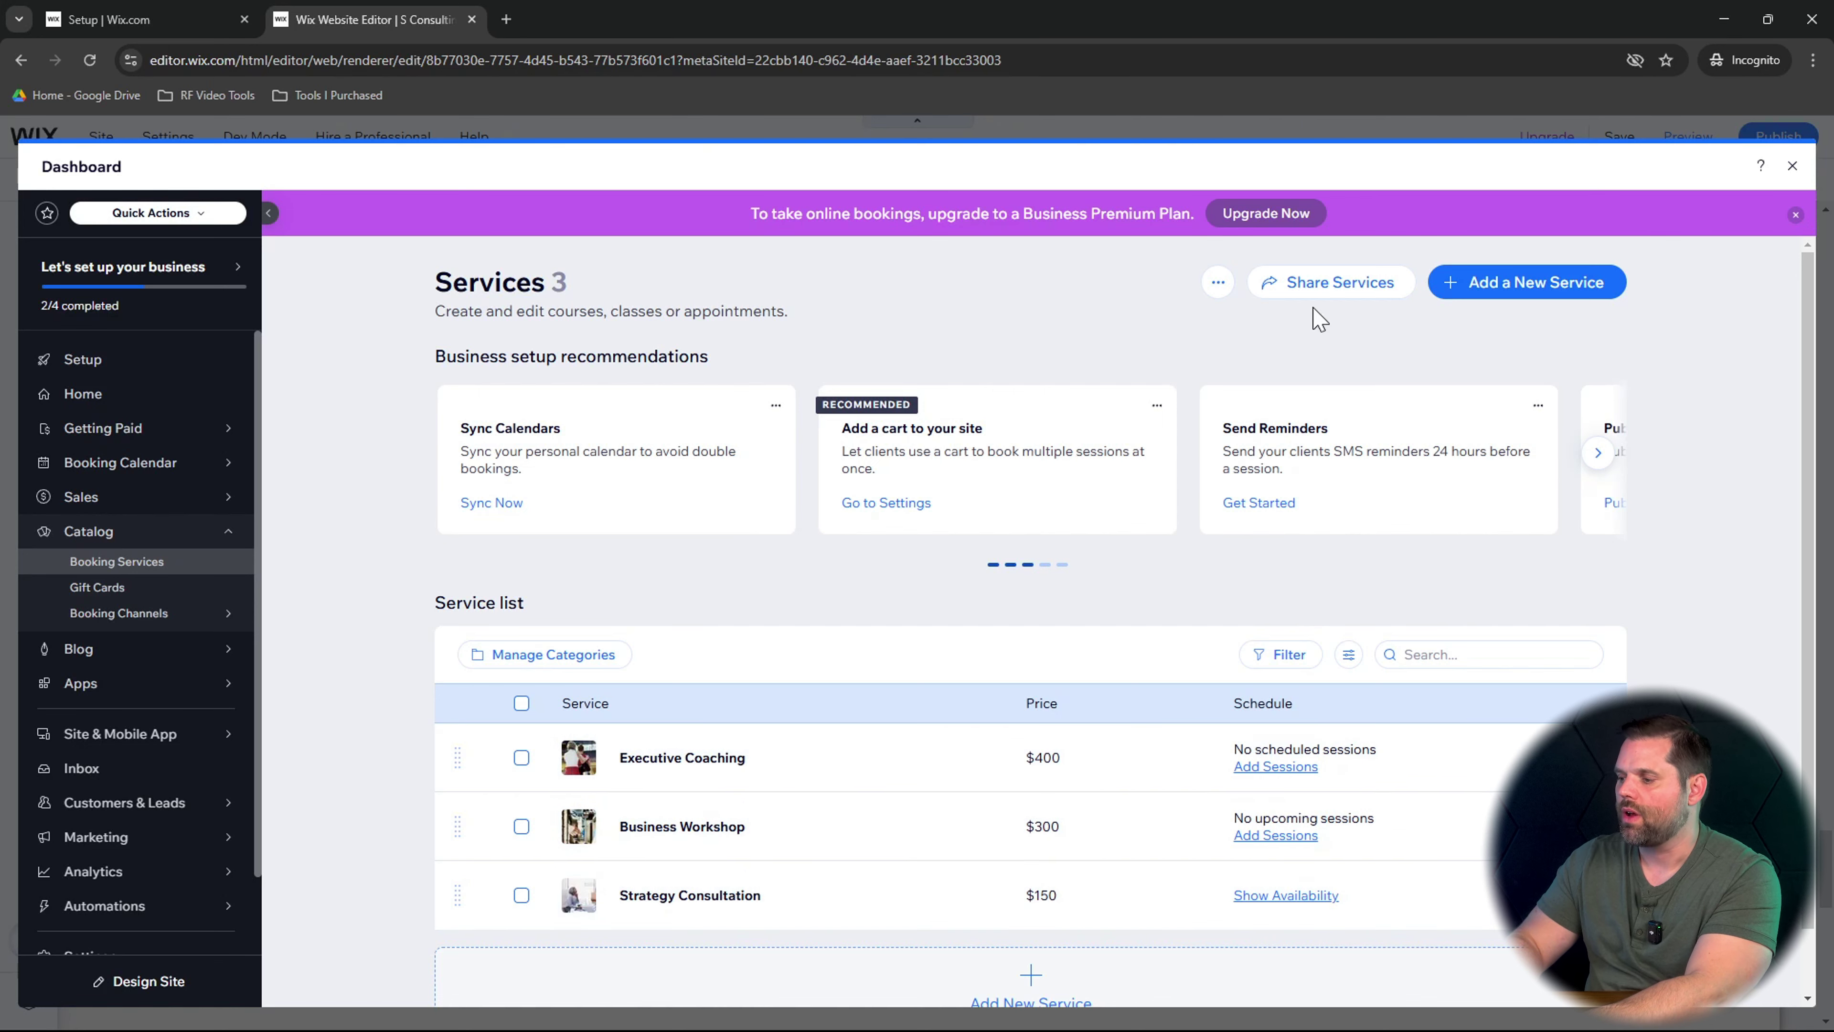
# - Generate a shareable link to the service calendar for Strategy Consultation, and return to the page editor
pyautogui.click(1341, 287)
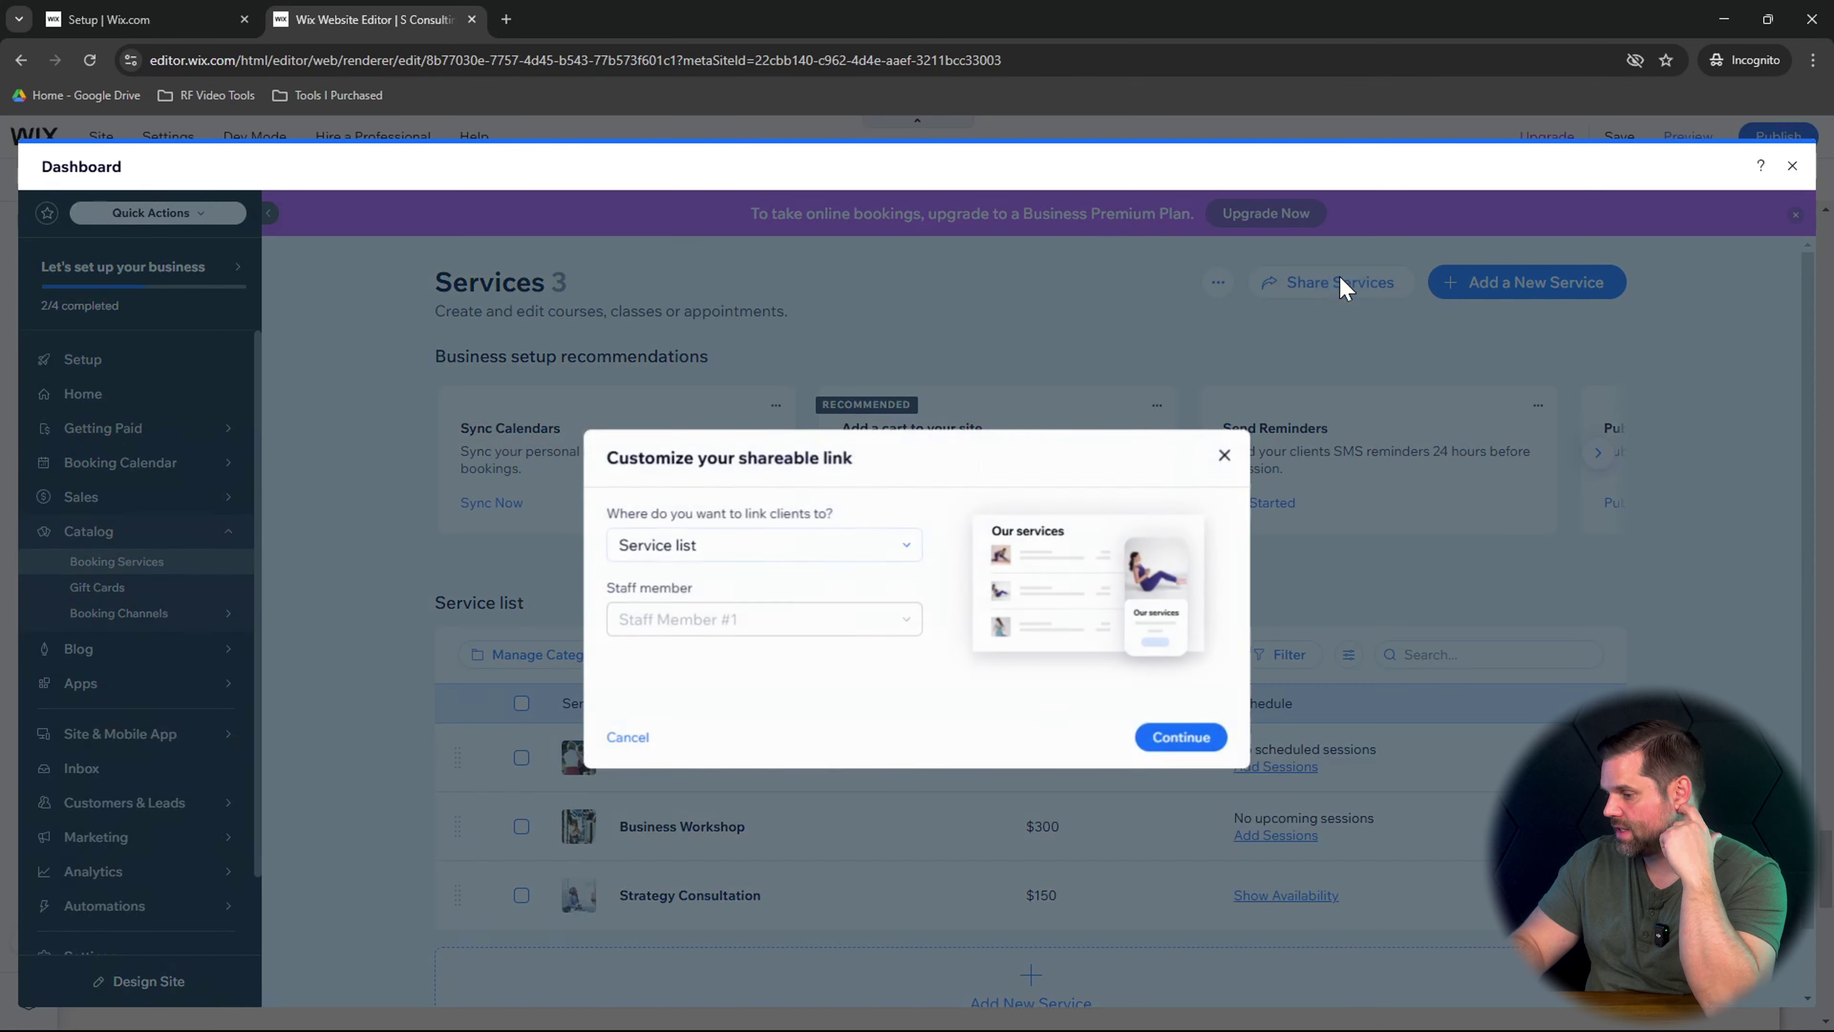
pyautogui.click(838, 555)
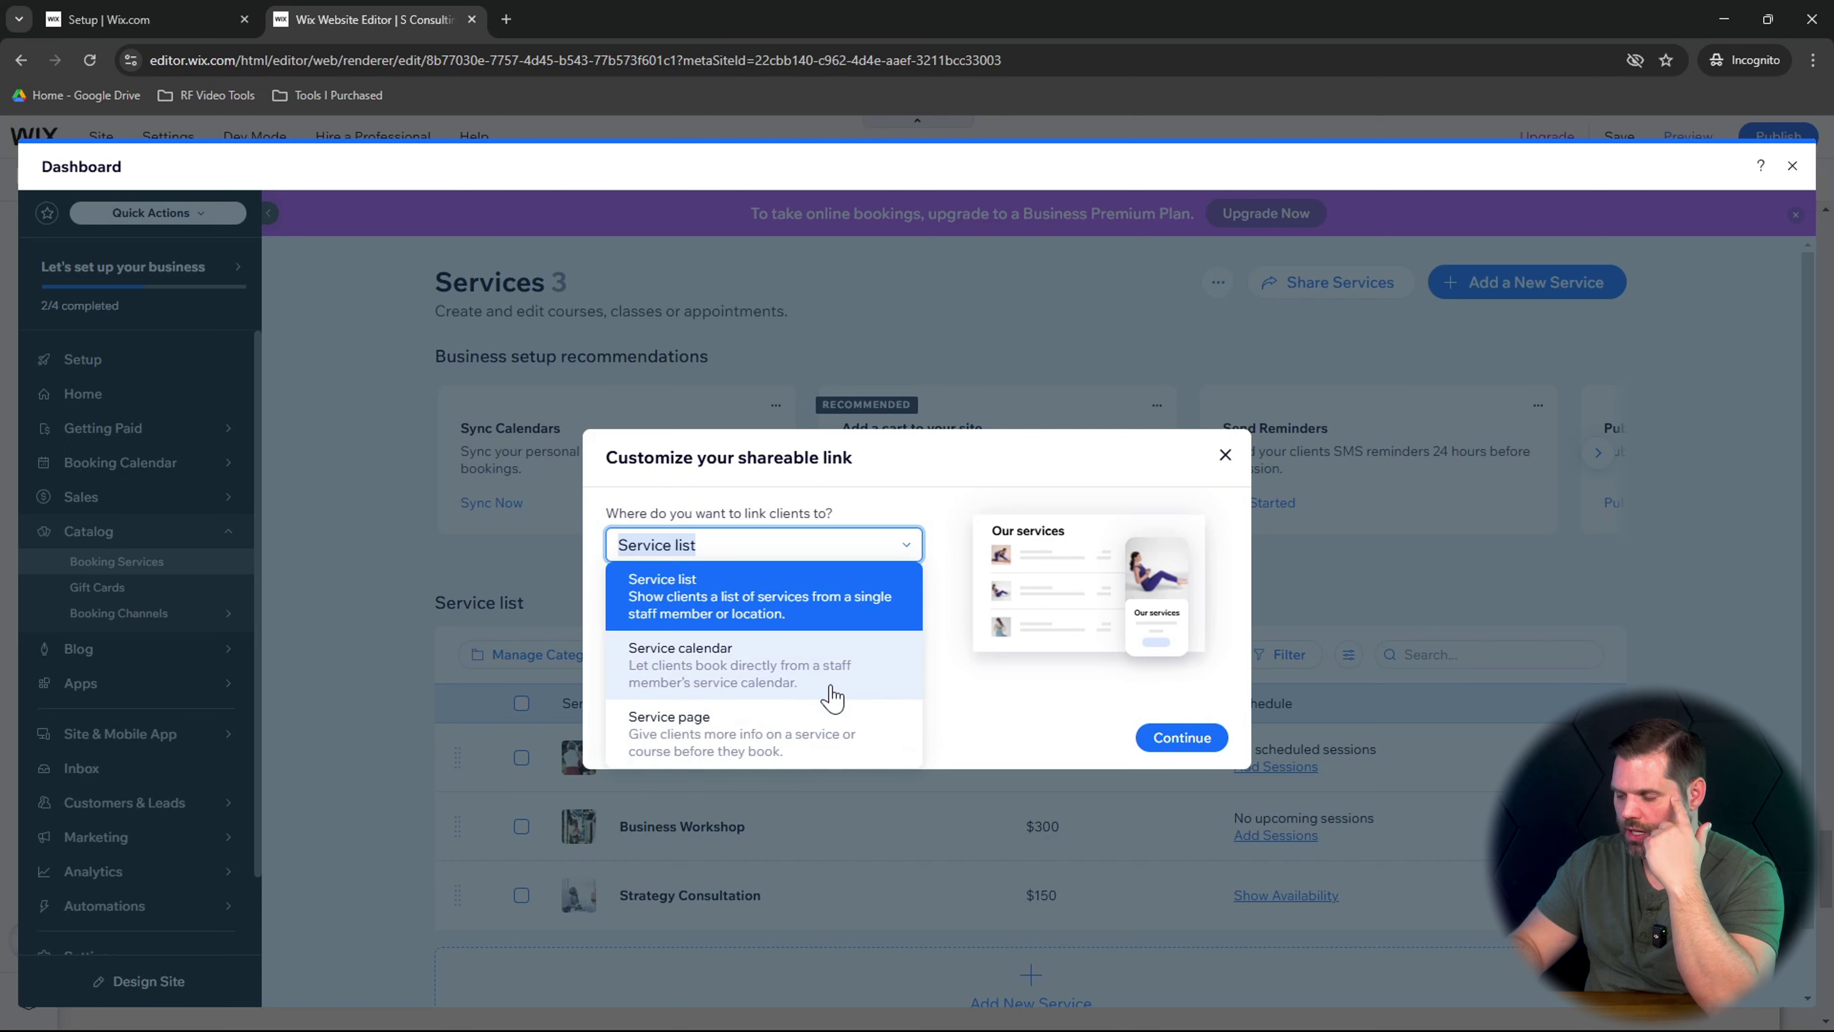
pyautogui.click(807, 666)
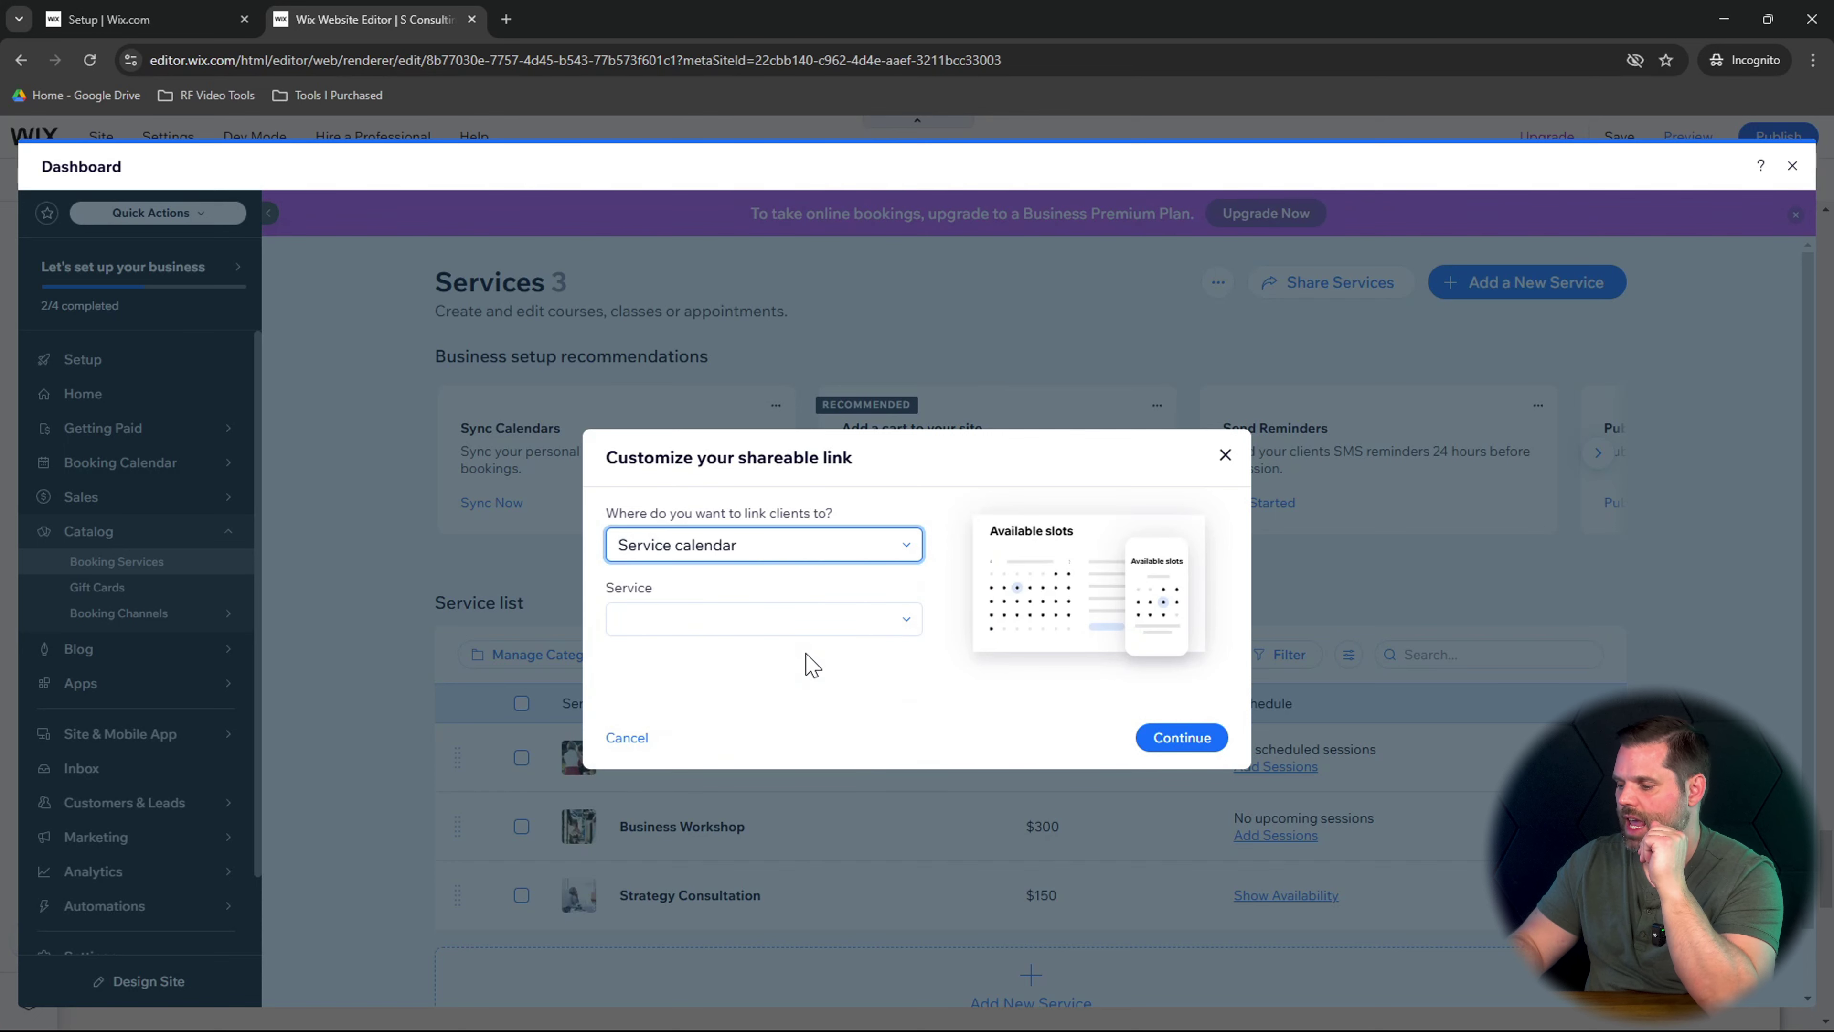
pyautogui.click(729, 618)
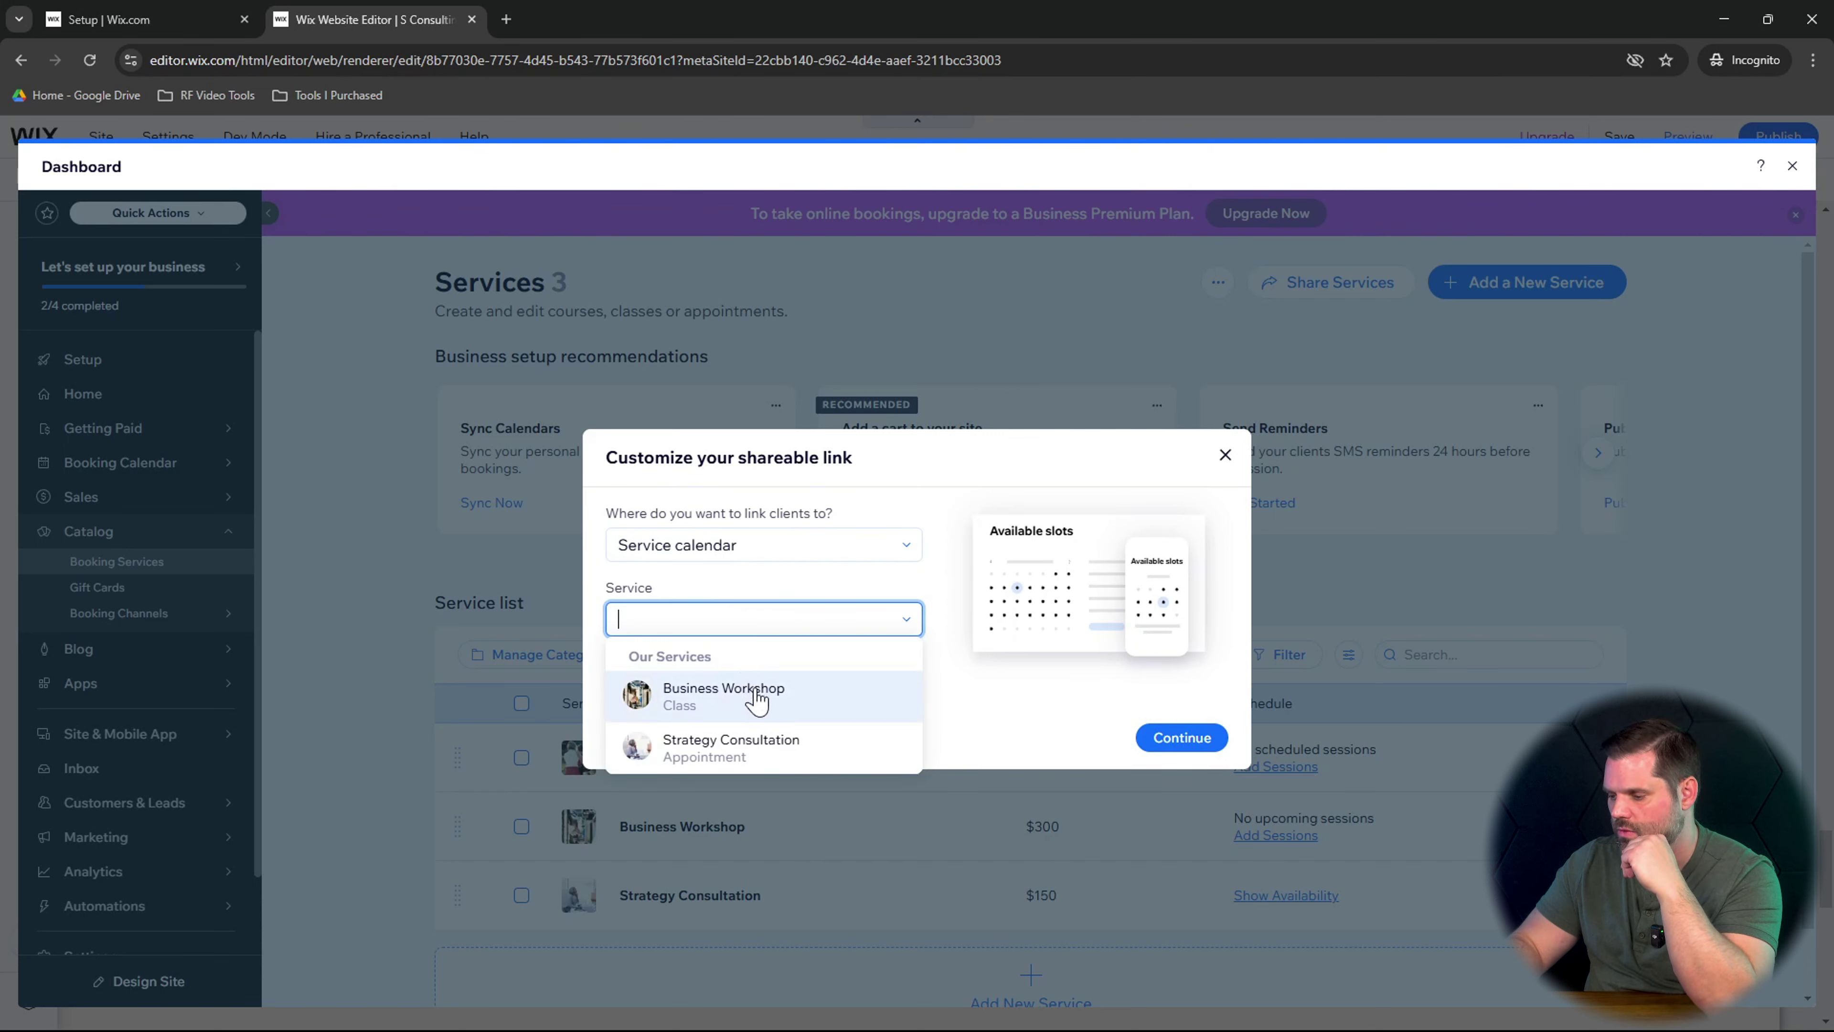
pyautogui.click(763, 743)
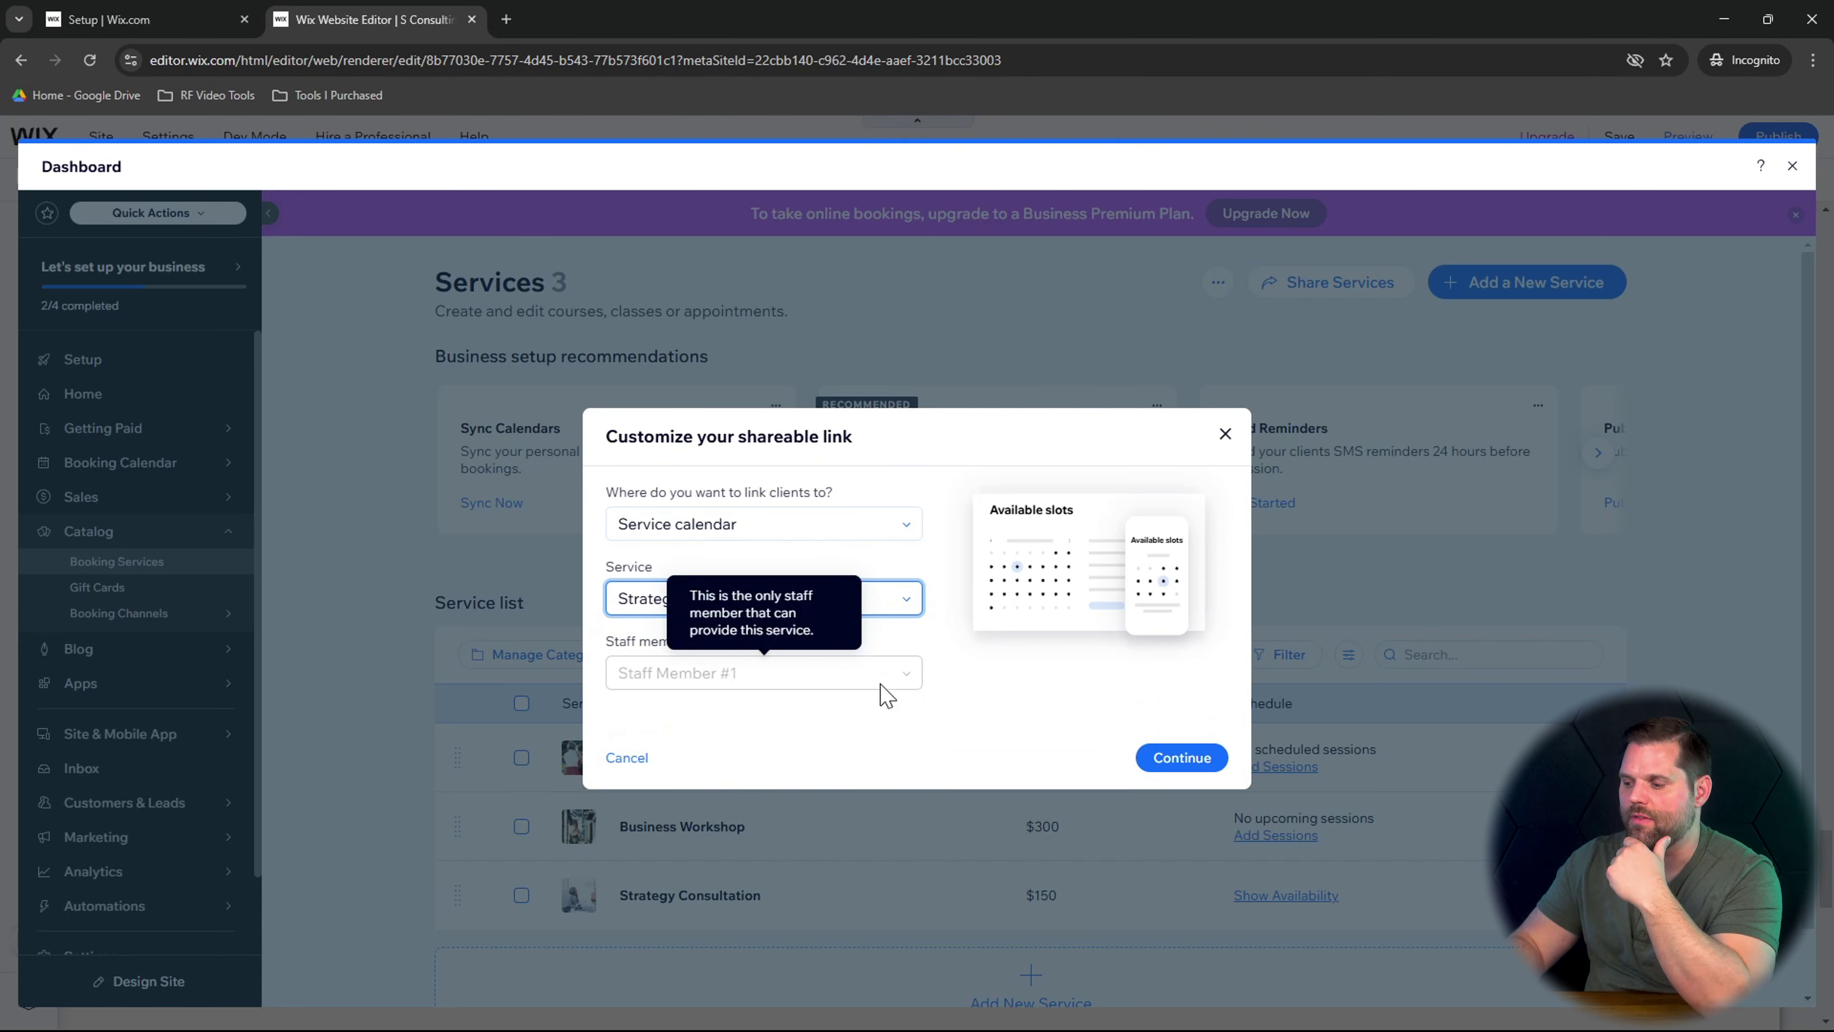
pyautogui.click(1177, 763)
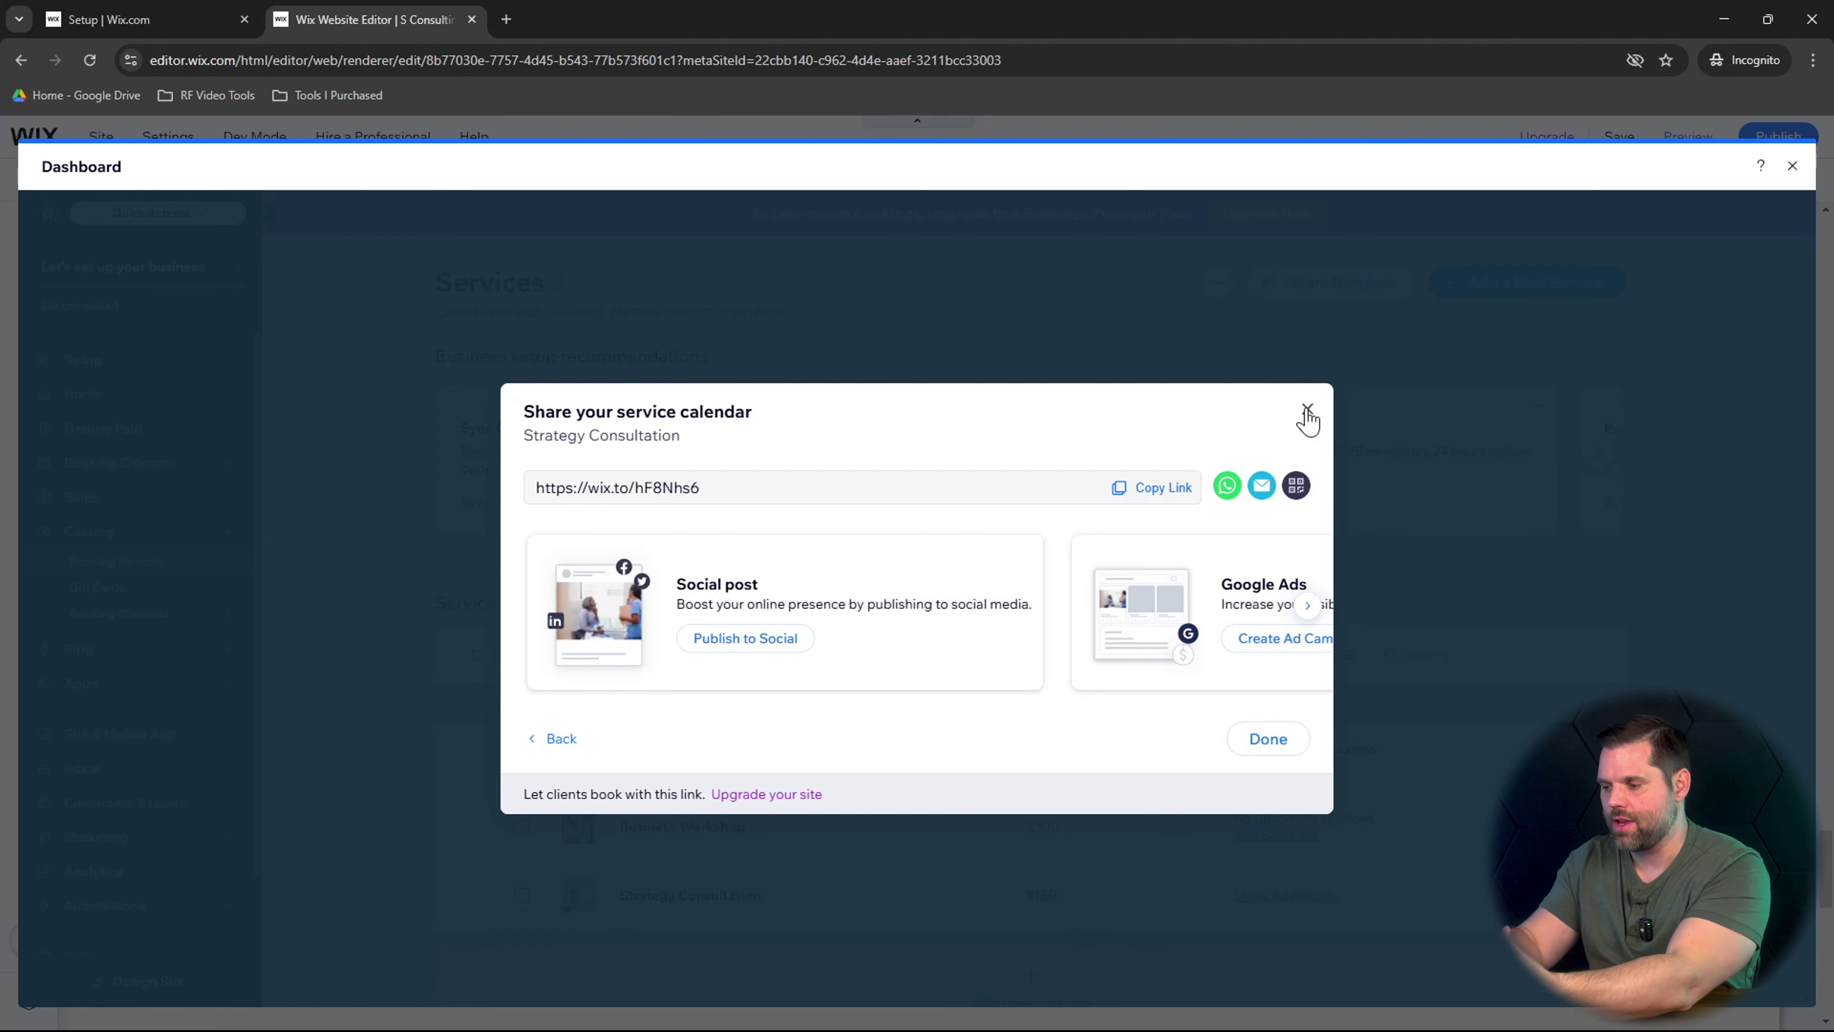
pyautogui.click(1308, 412)
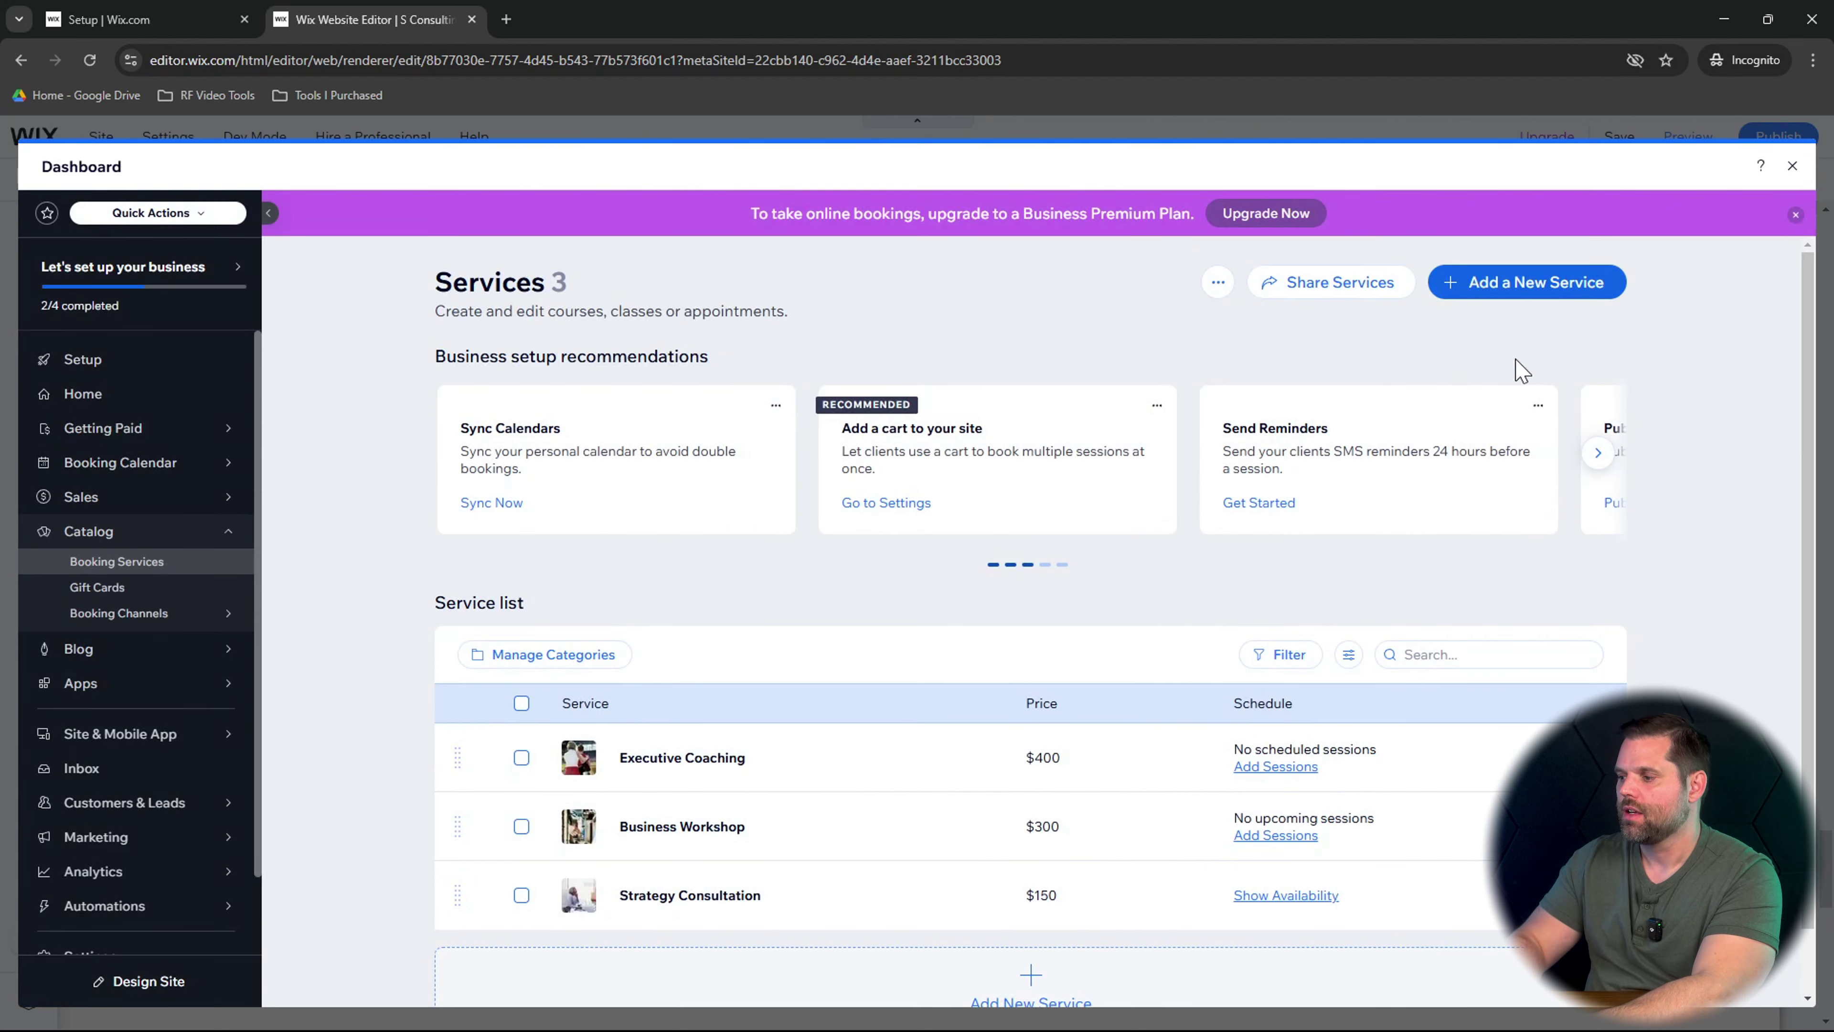
pyautogui.scroll(-1, 1702, 568)
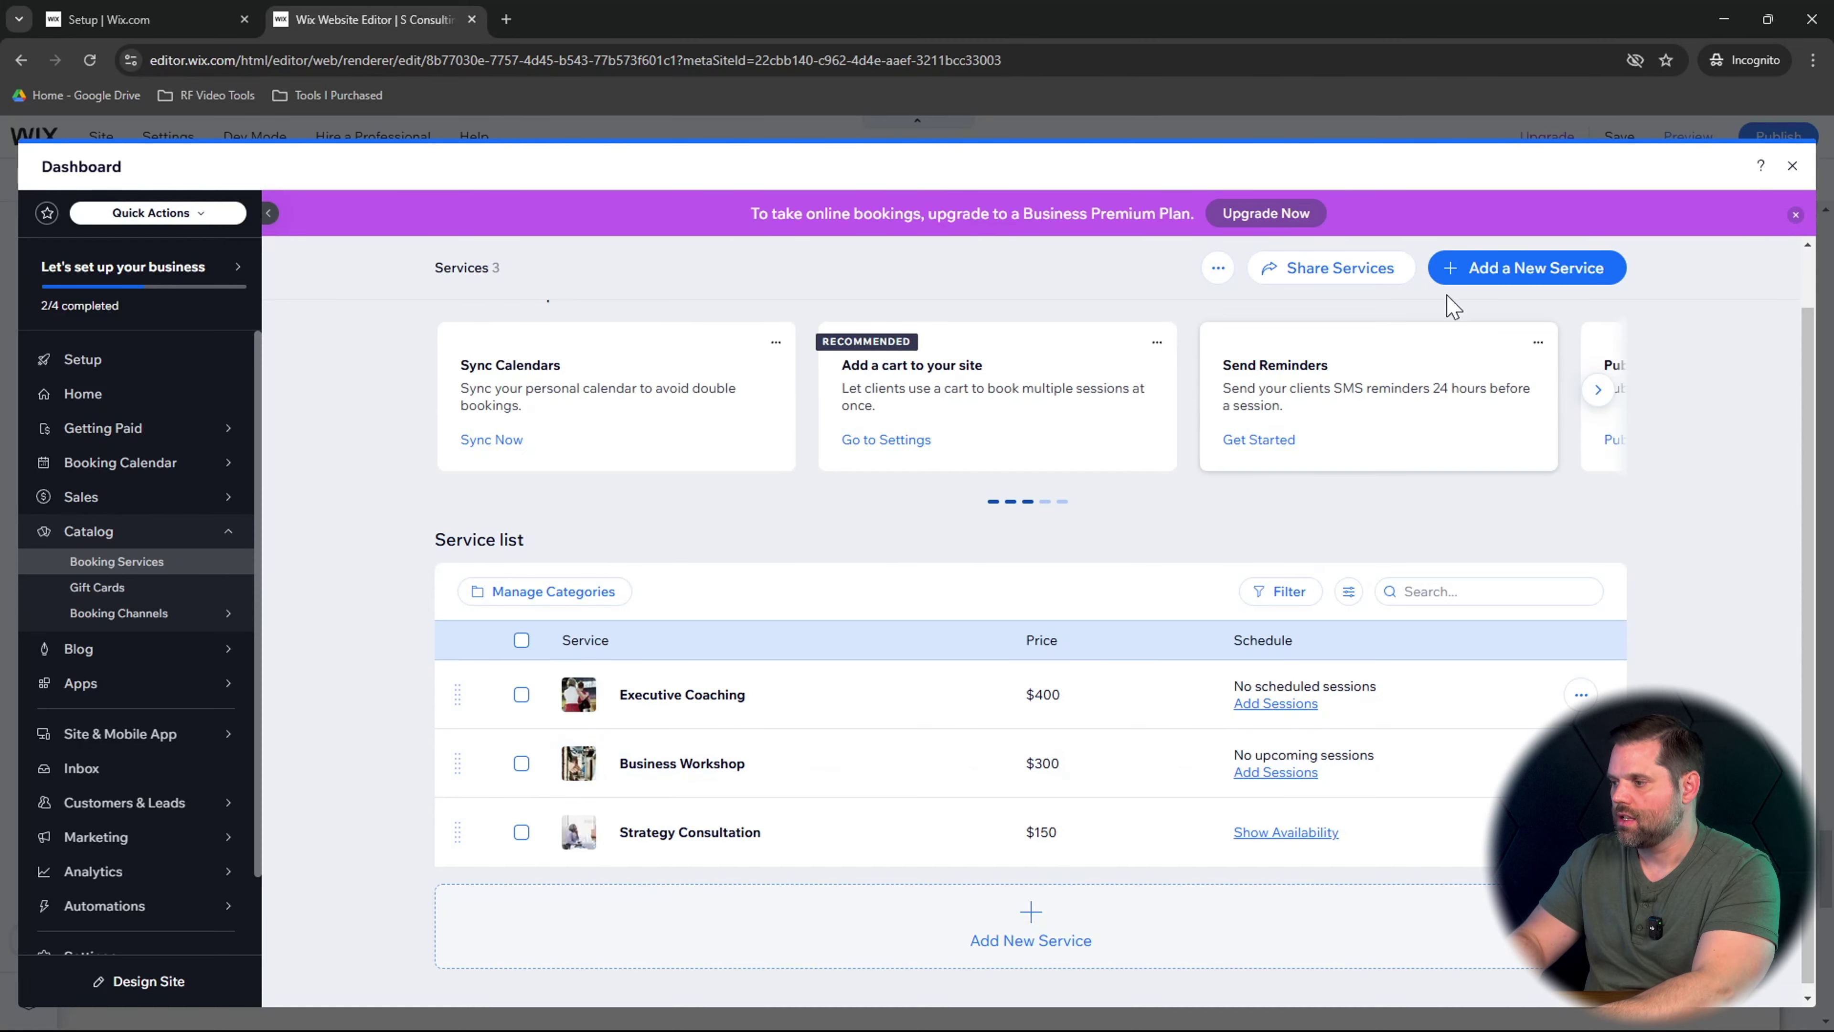
pyautogui.click(1793, 166)
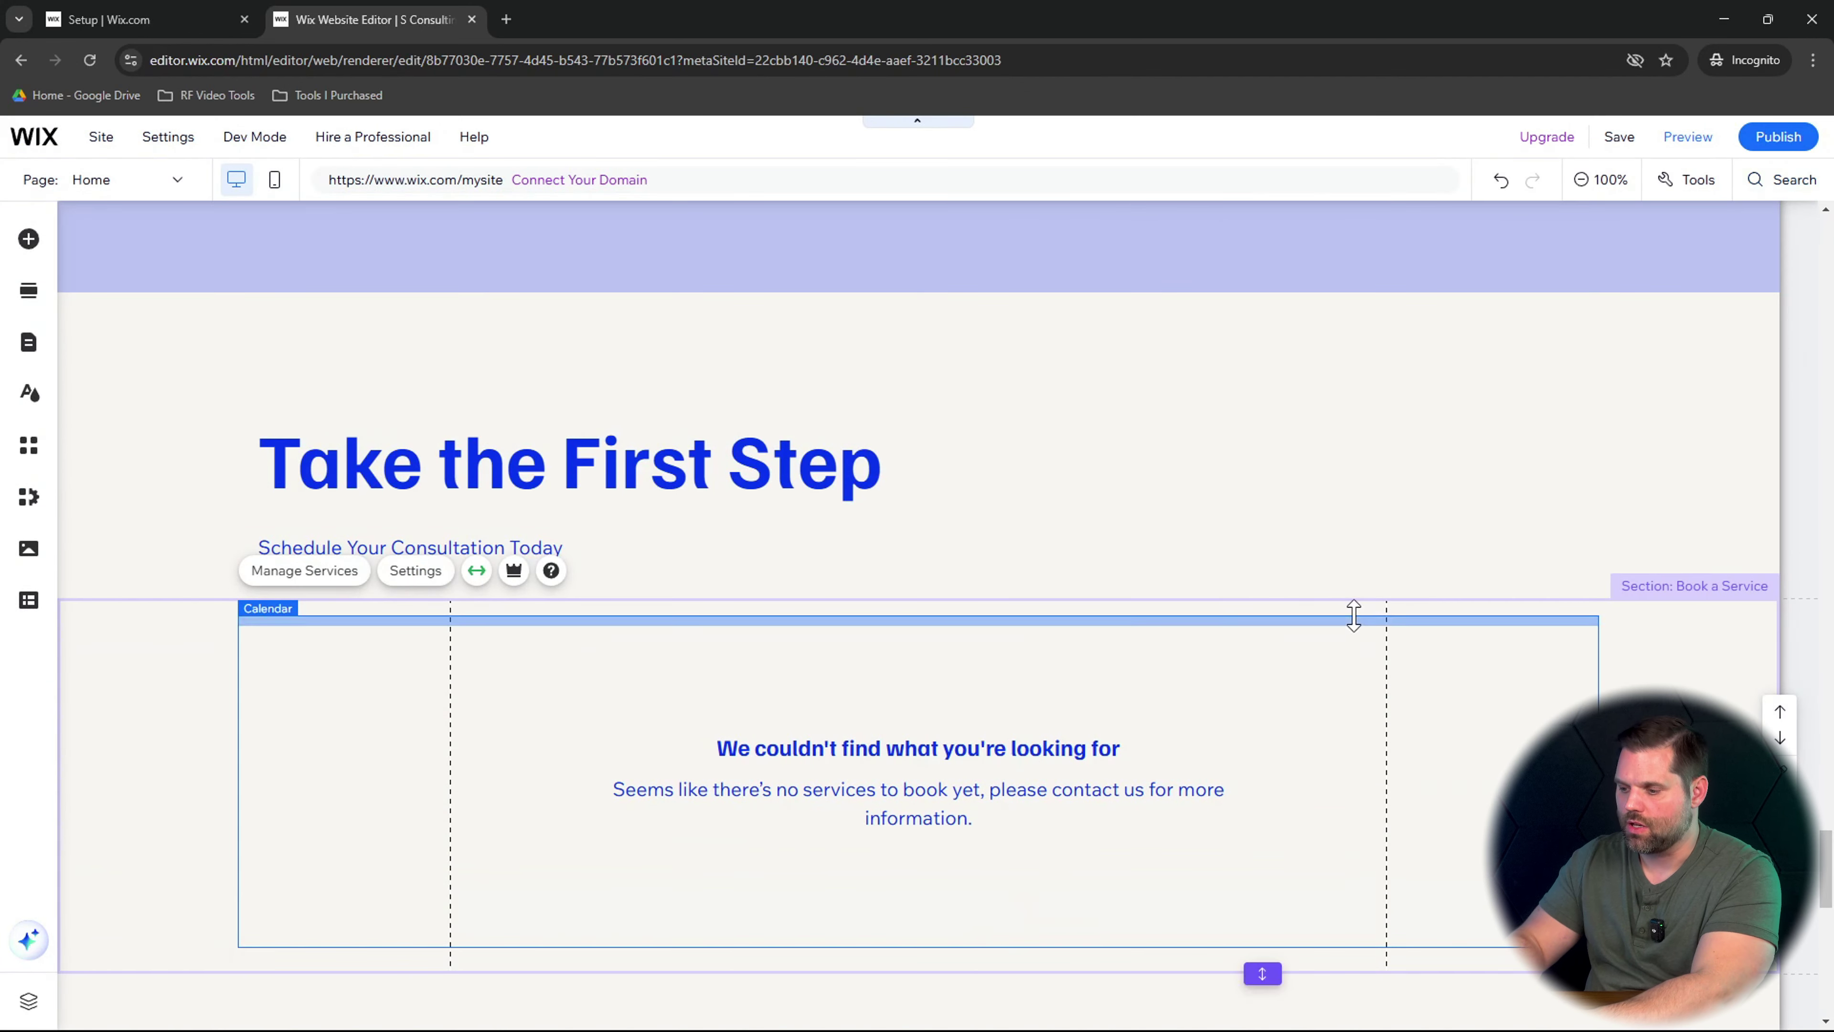
# - Open the empty form in the Keep Rising footer for editing and browse its General and Contacts field types
pyautogui.scroll(-12, 1003, 657)
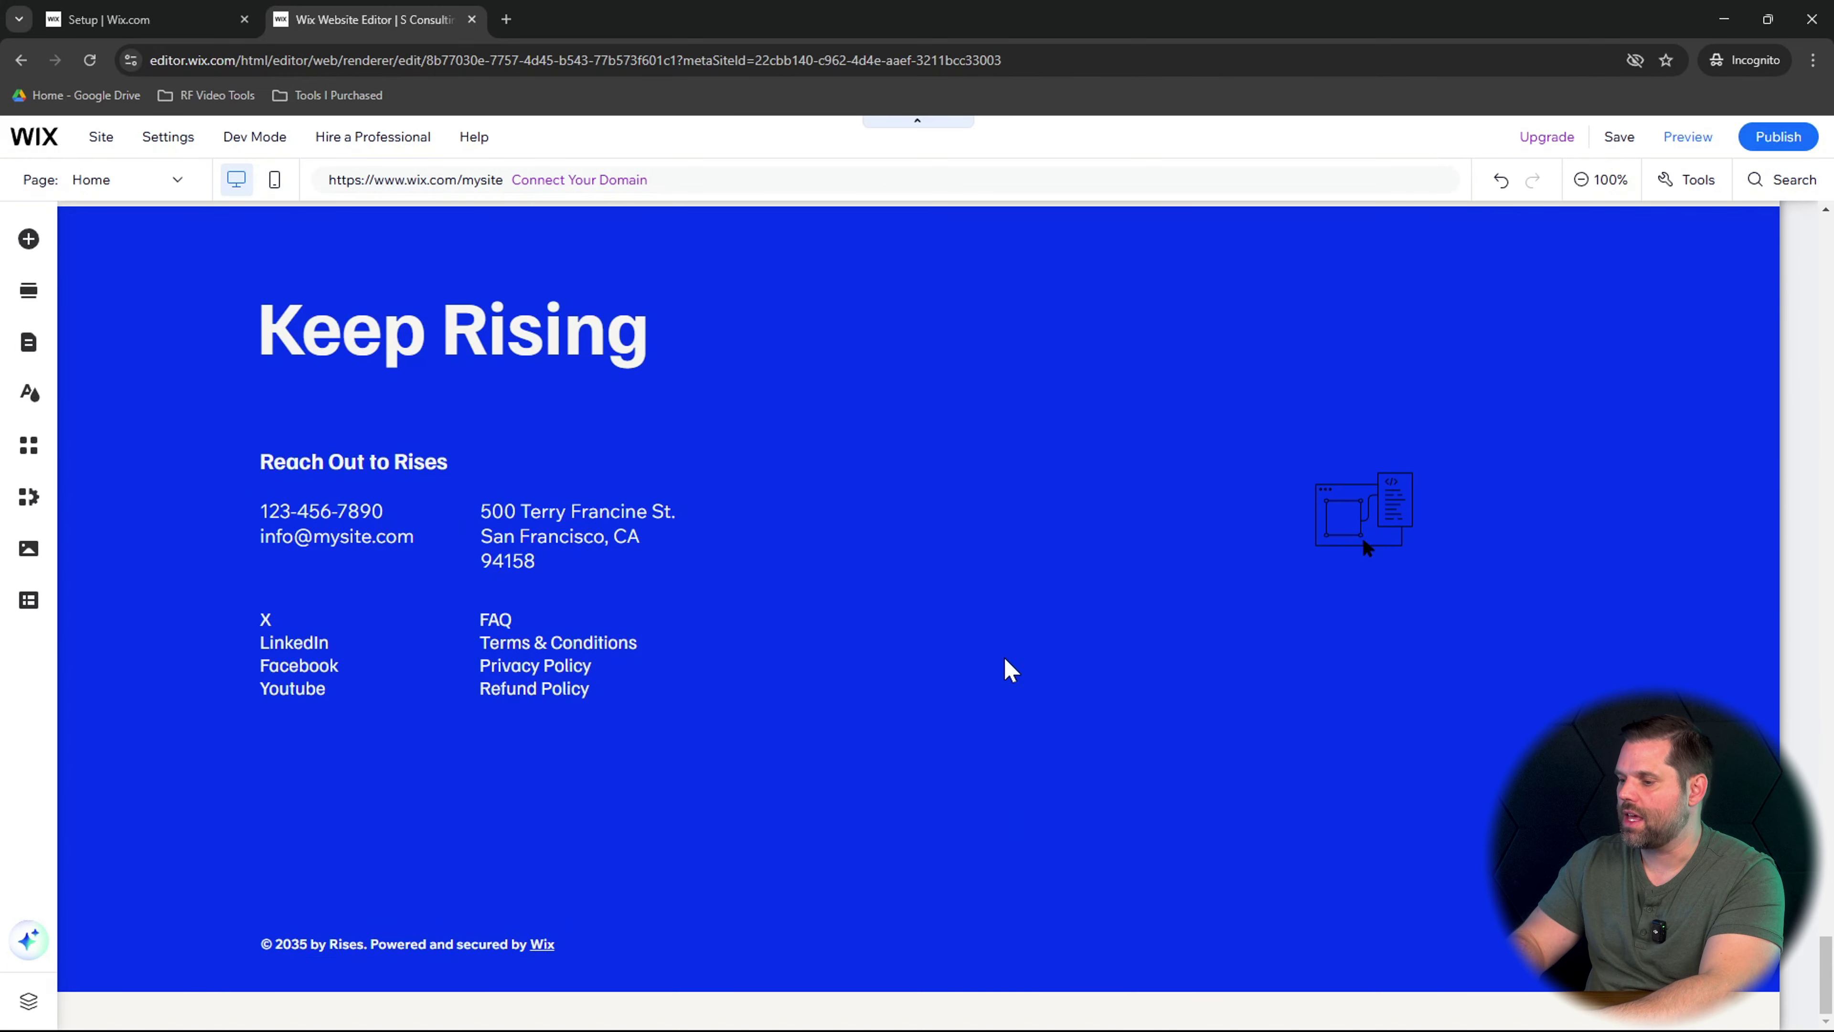
pyautogui.click(1333, 527)
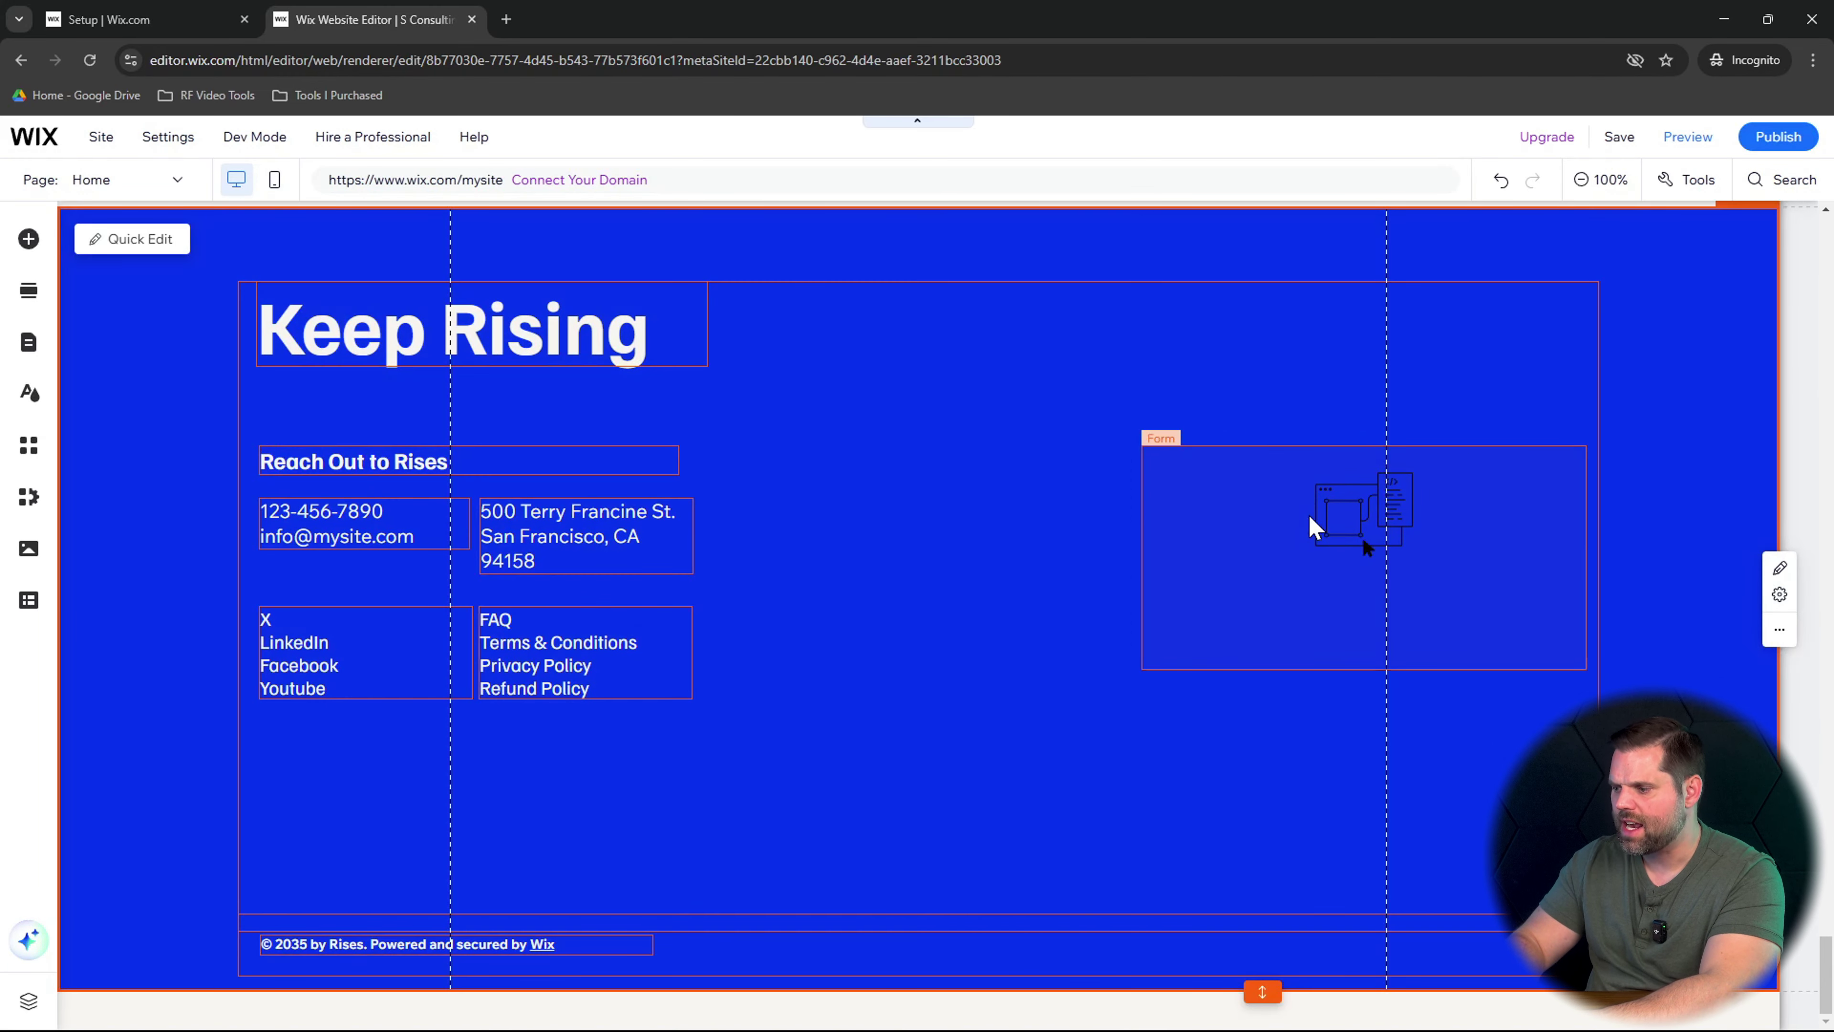
pyautogui.click(1308, 514)
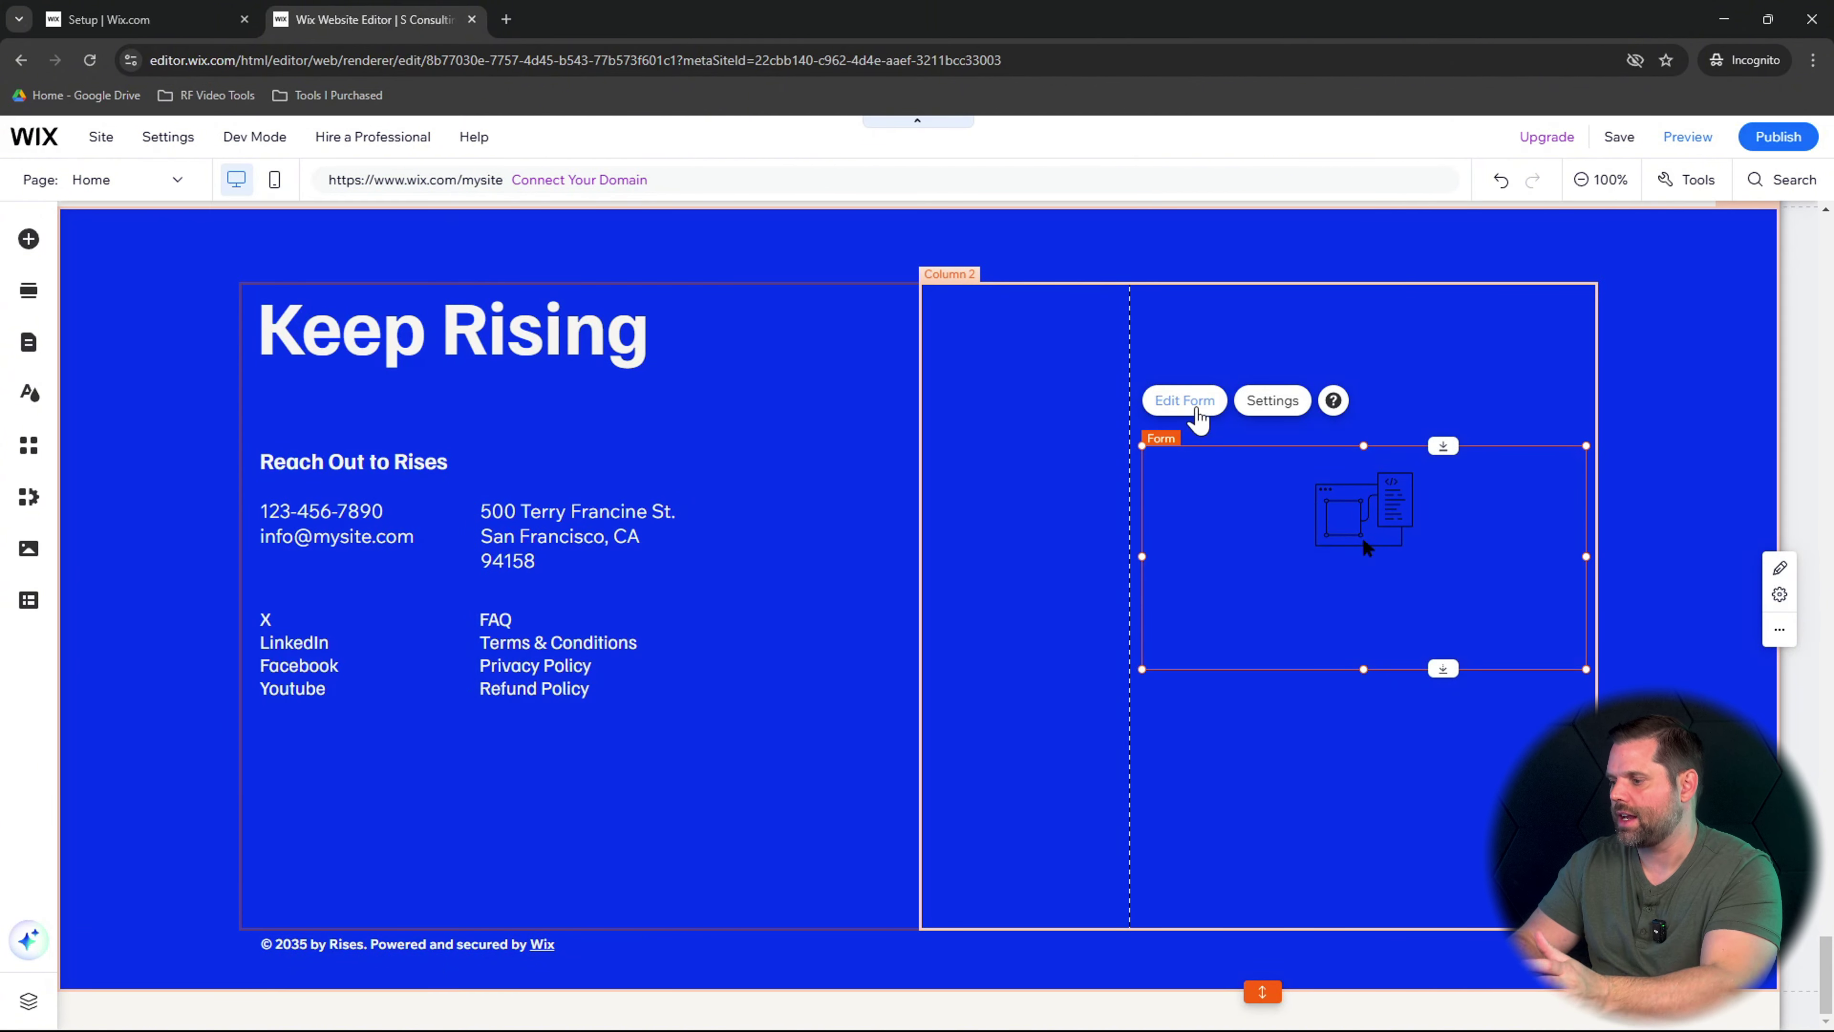
pyautogui.click(1197, 410)
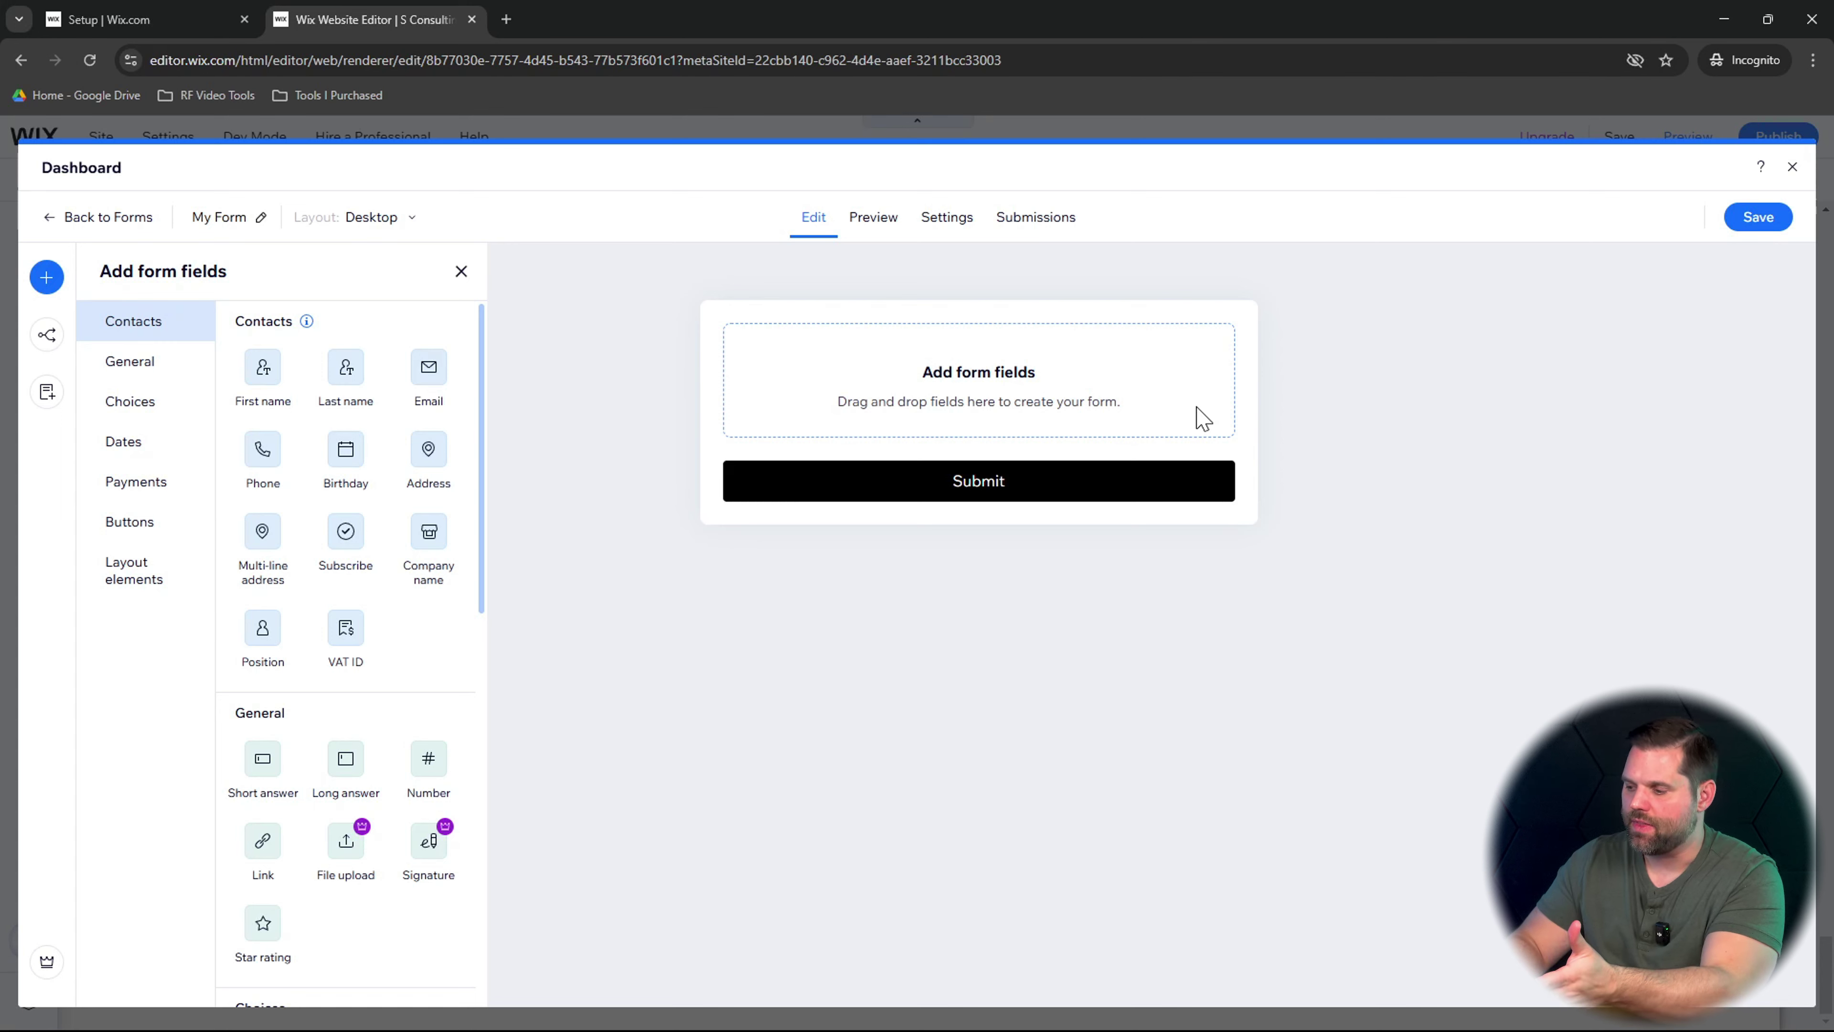
pyautogui.click(155, 370)
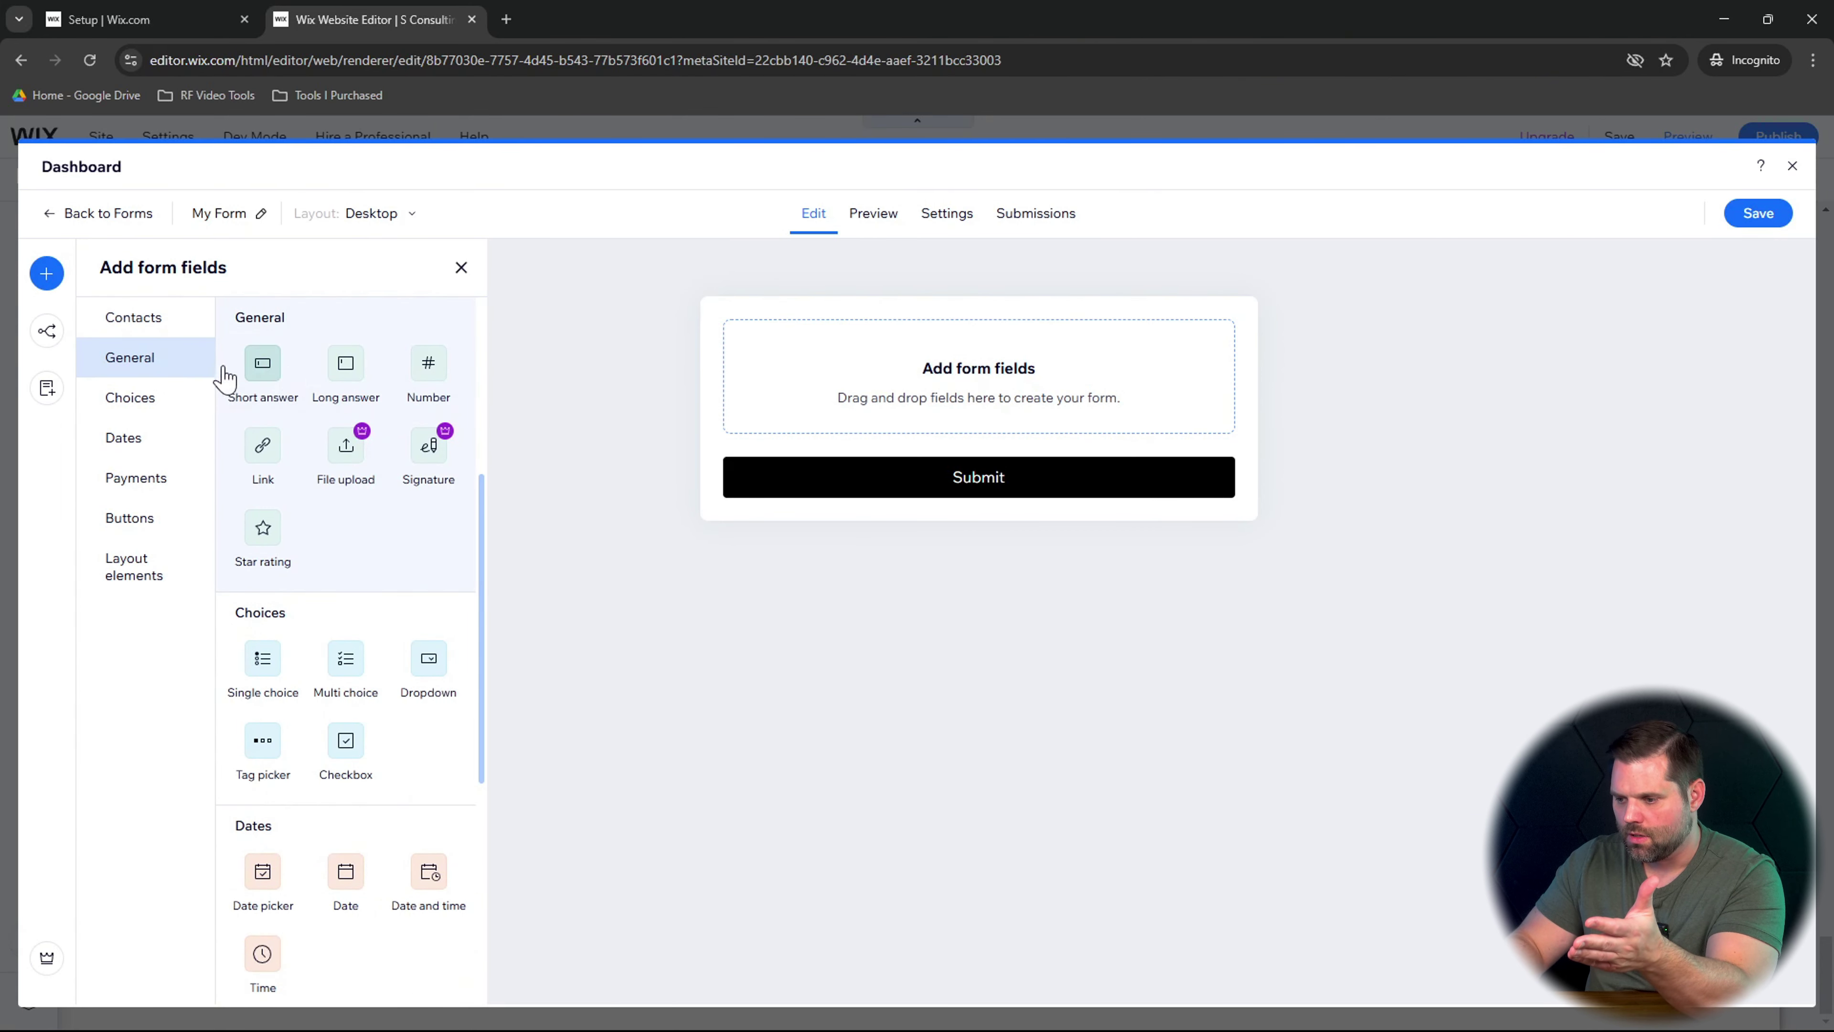
pyautogui.click(178, 330)
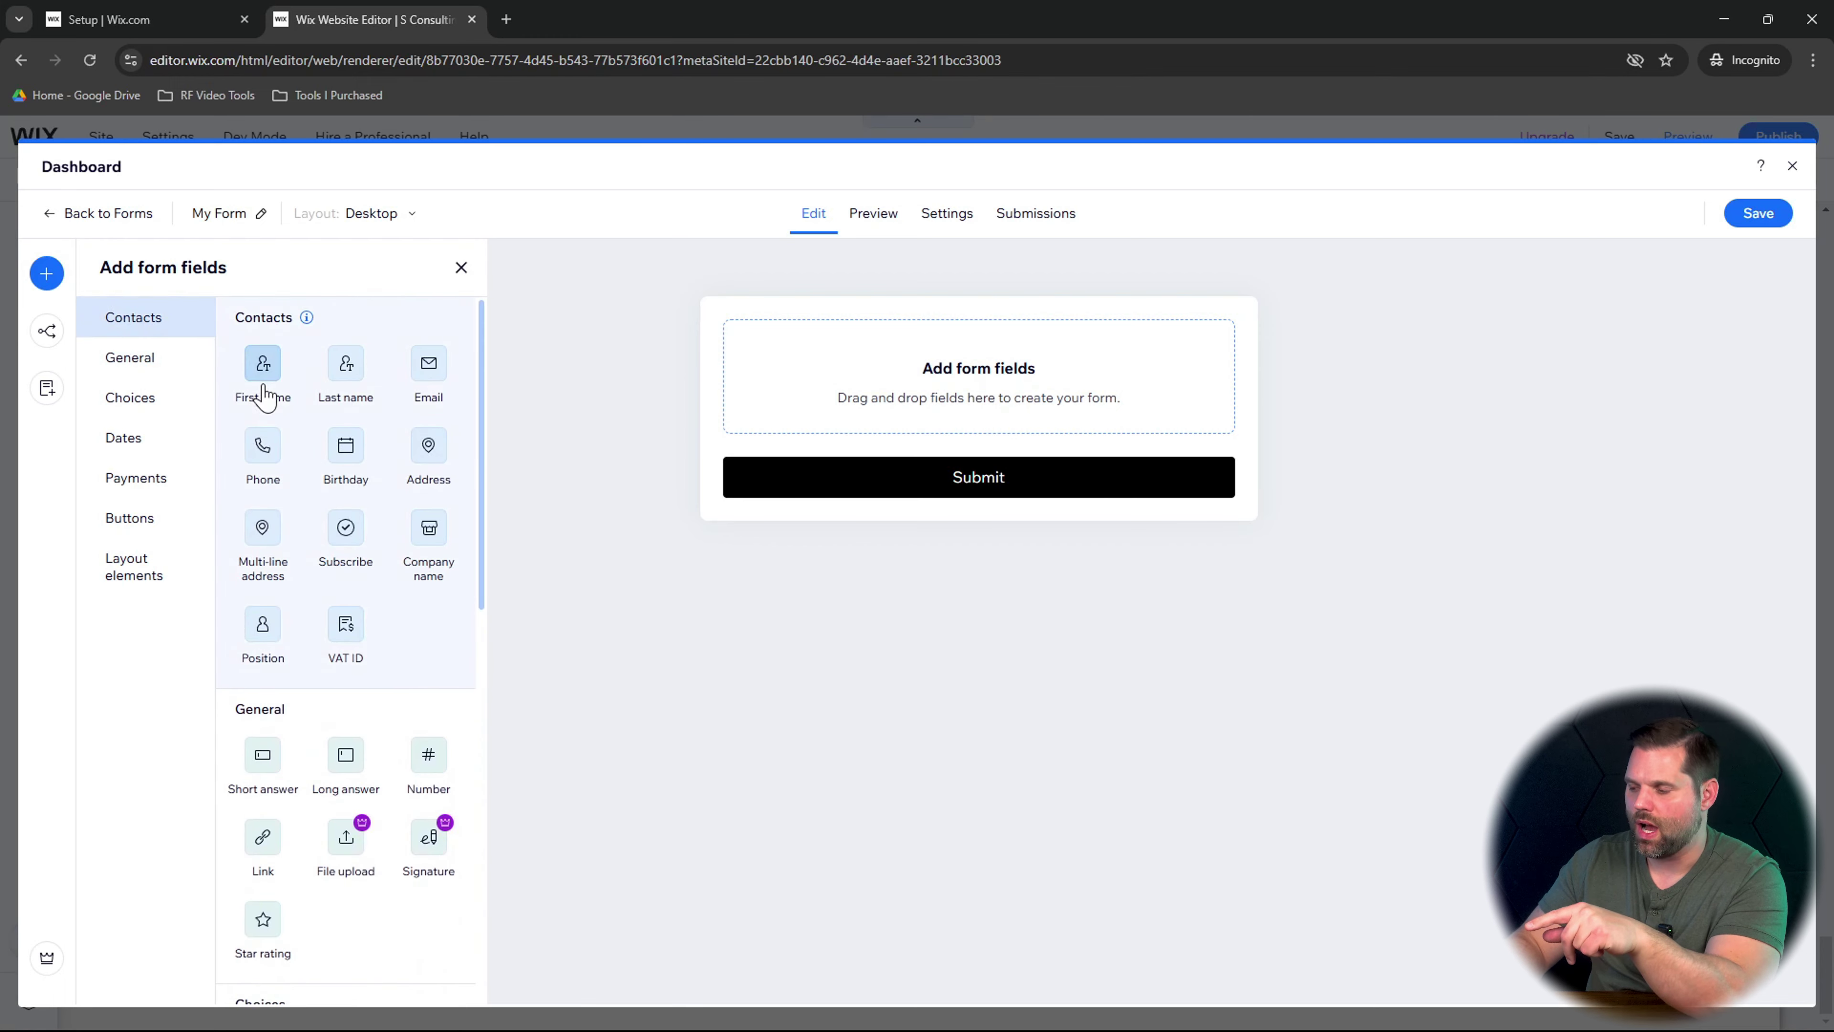